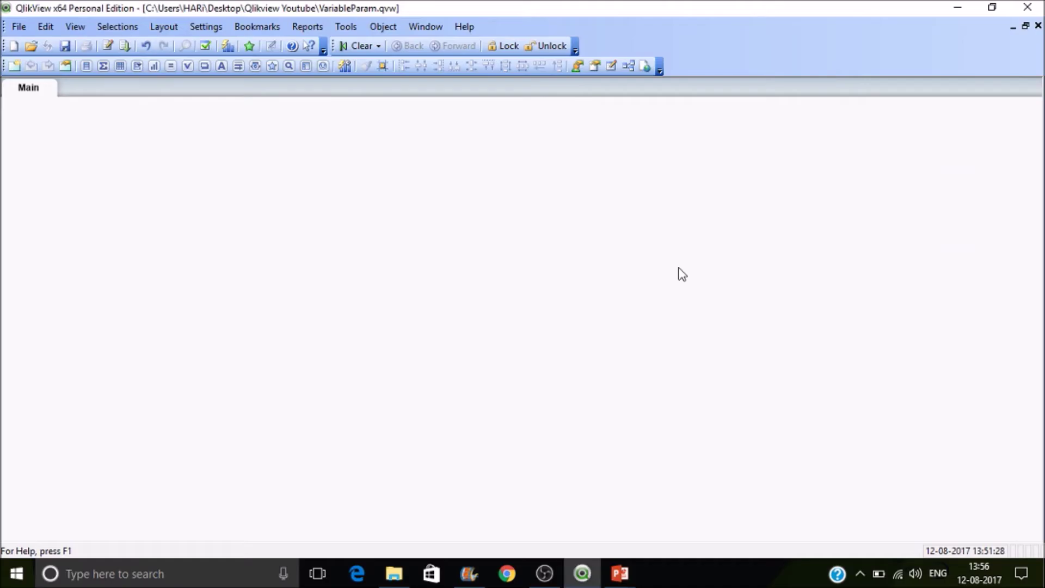
# Step: Look over the load script, then bring up the empty Variable Overview for VariableParam.qvw
pyautogui.hotkey('ctrl', 'e')
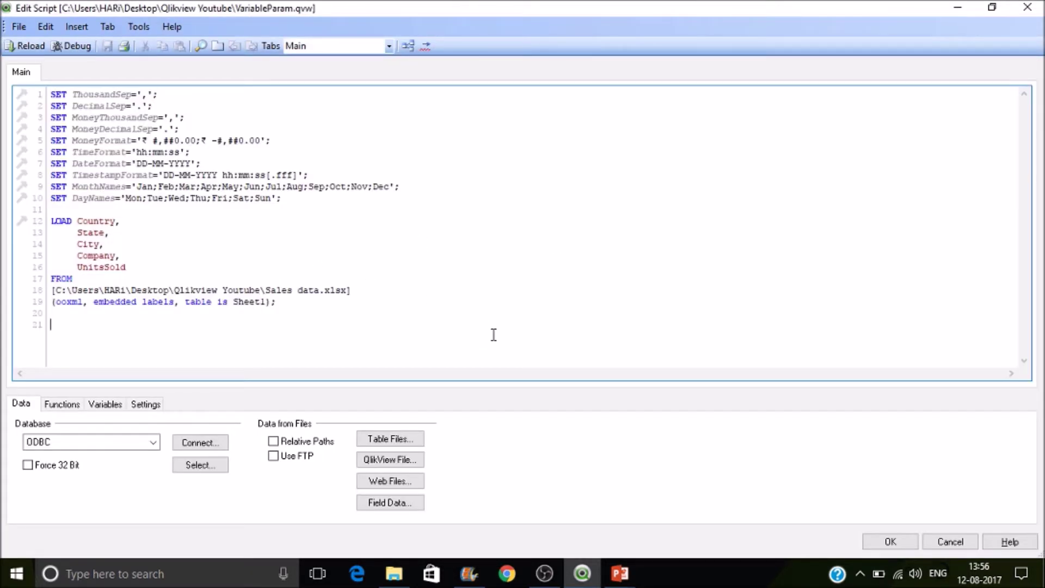
pyautogui.press('Escape')
pyautogui.hotkey('ctrl', 'alt', 'v')
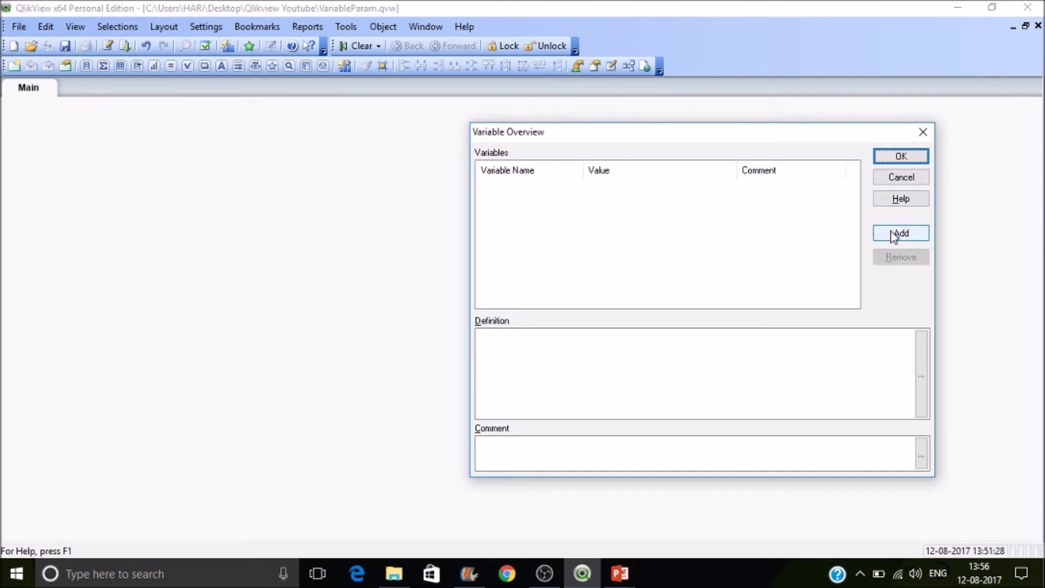
# Step: Add a new document variable named vParam
pyautogui.click(893, 234)
pyautogui.write('v')
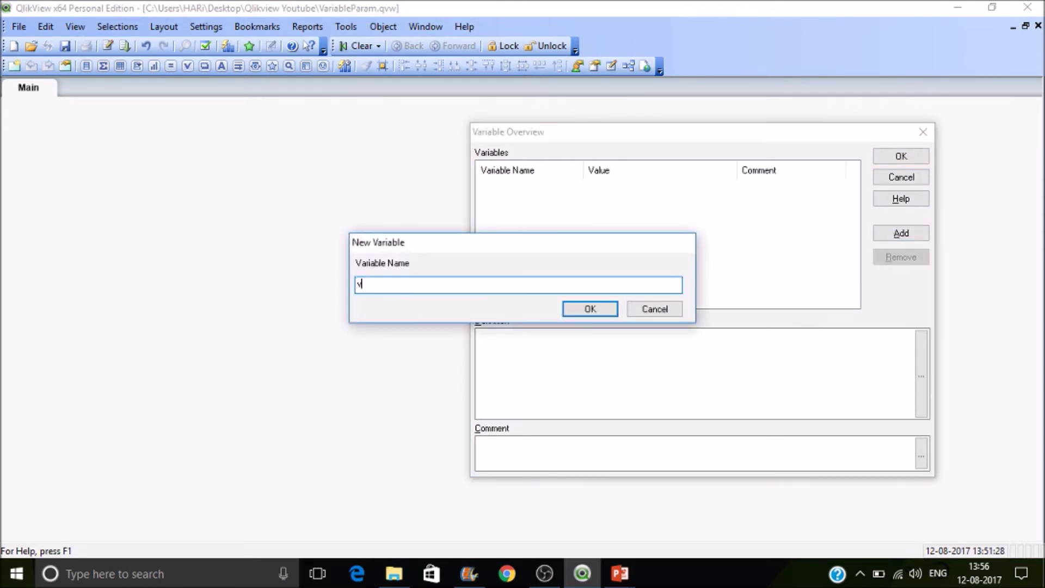
pyautogui.write('Param')
pyautogui.click(596, 313)
# Step: Define vParam as if($1=1,'A',if($1=2,'B','C')) and save it
pyautogui.click(525, 342)
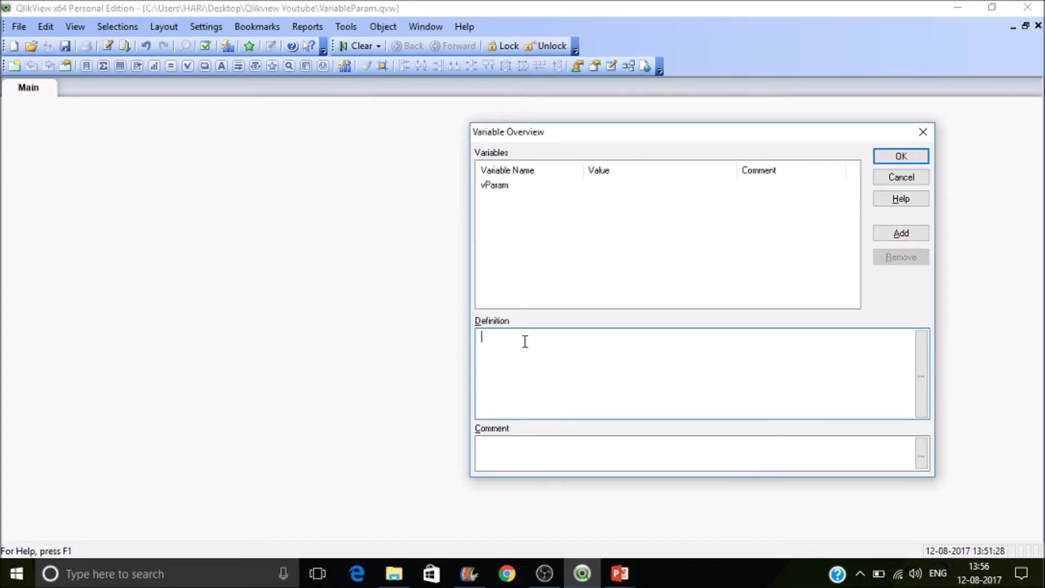
pyautogui.write('i')
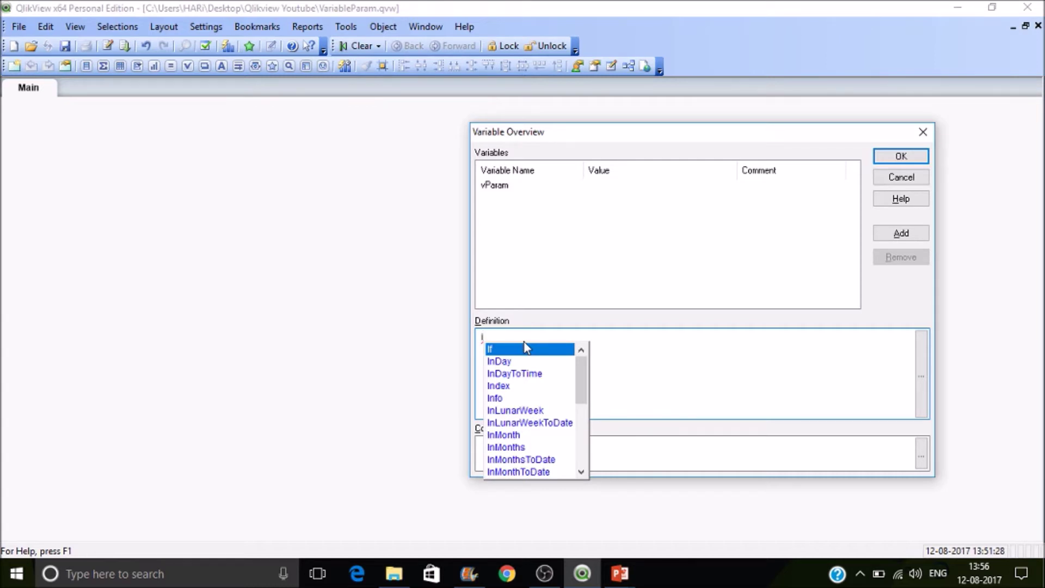
pyautogui.write('f(')
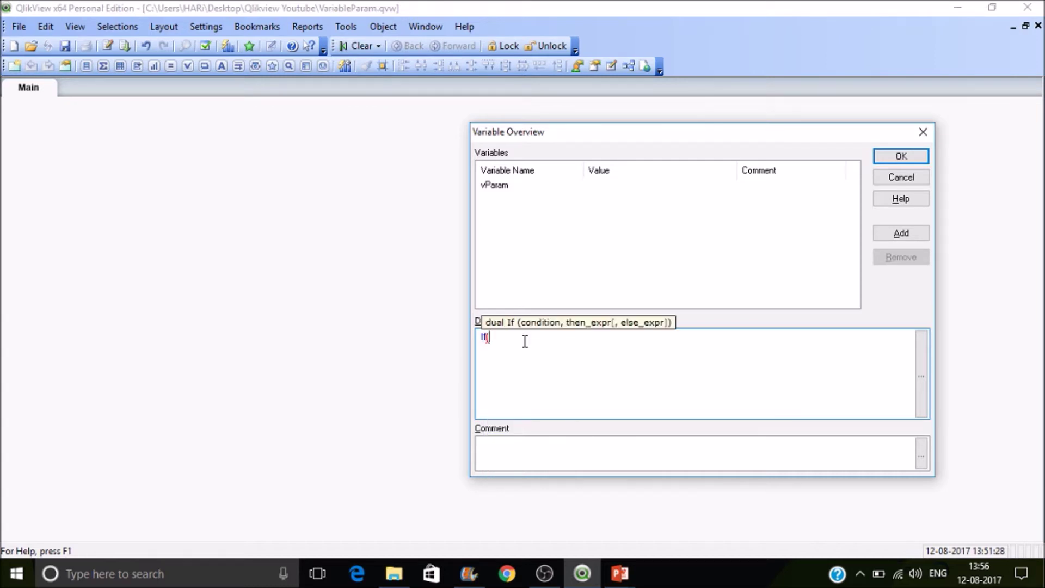
pyautogui.write('$')
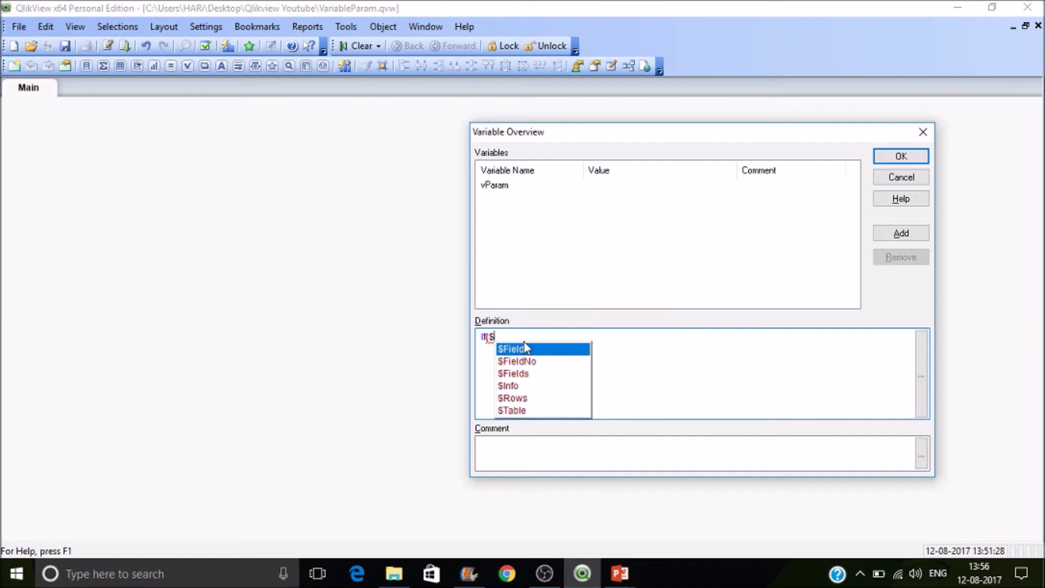
pyautogui.write('1')
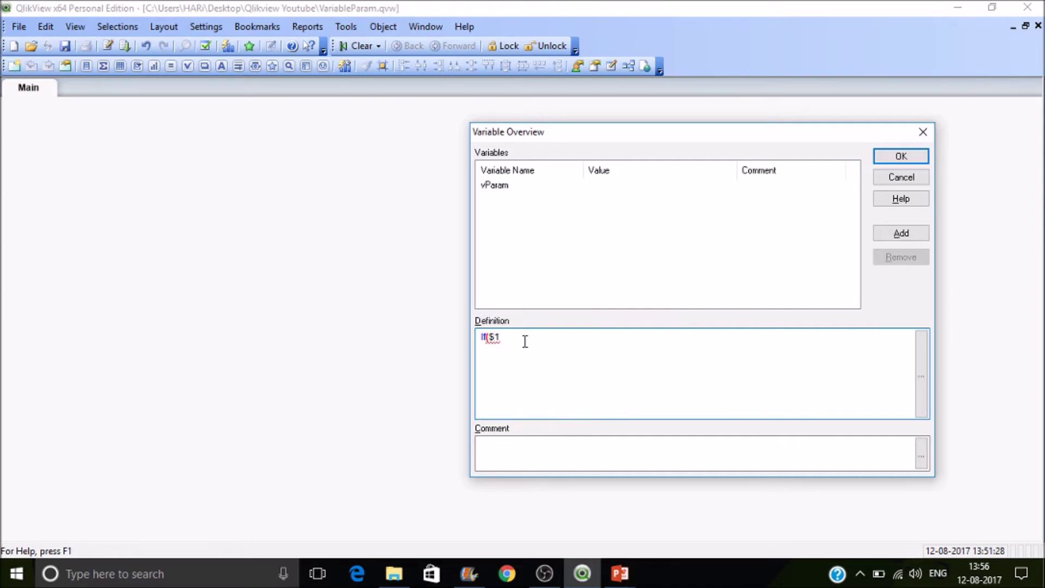
pyautogui.write("=1,'A',if($1=2,'B','C'))")
pyautogui.moveTo(500, 337); pyautogui.dragTo(493, 337)
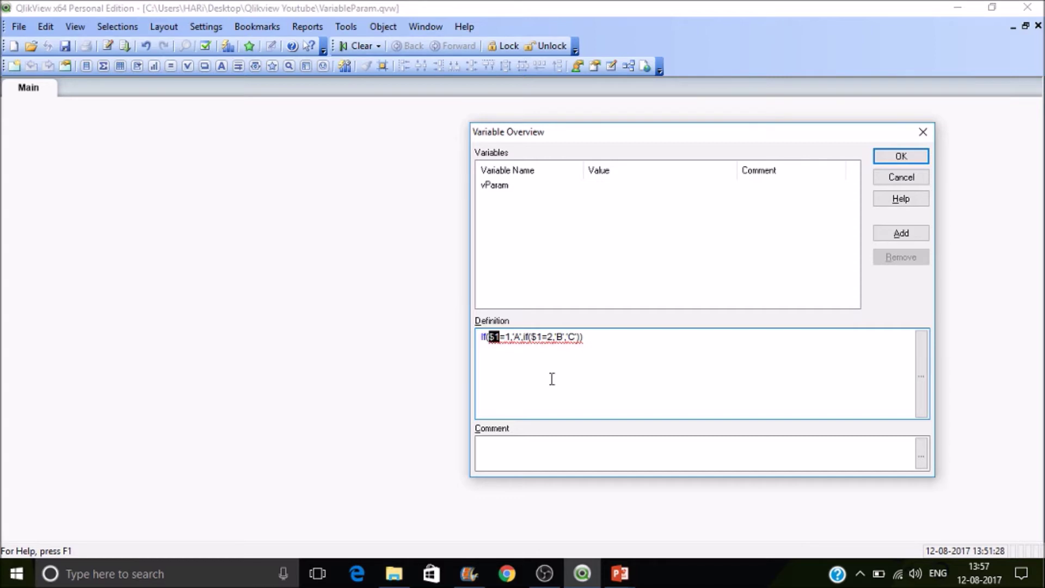
pyautogui.click(899, 157)
pyautogui.rightClick(256, 218)
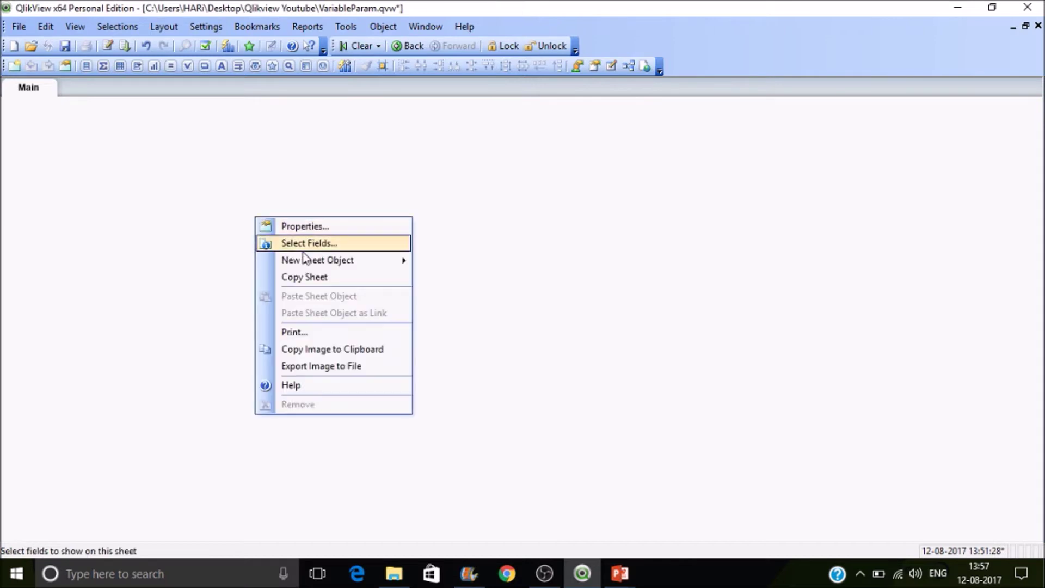
# Step: Create a new text object whose text is =$(vParam(1))
pyautogui.moveTo(326, 261)
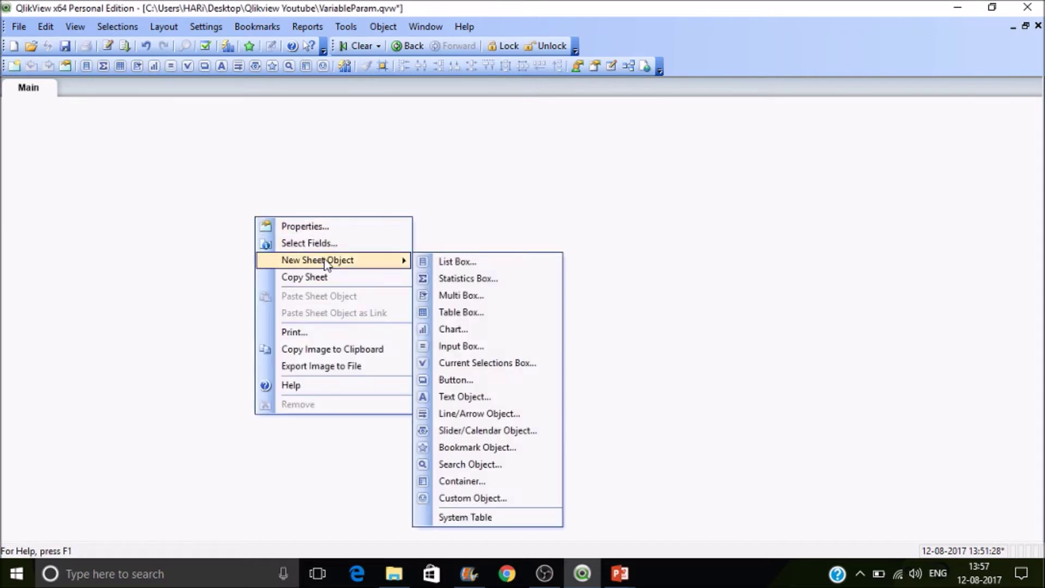
pyautogui.click(478, 399)
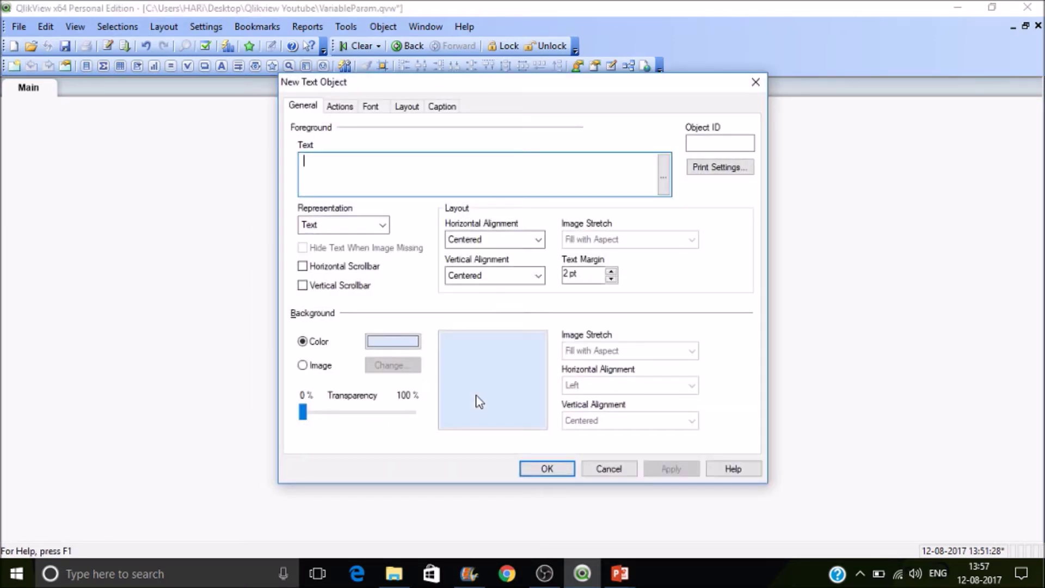
pyautogui.write('=v')
pyautogui.press('Escape')
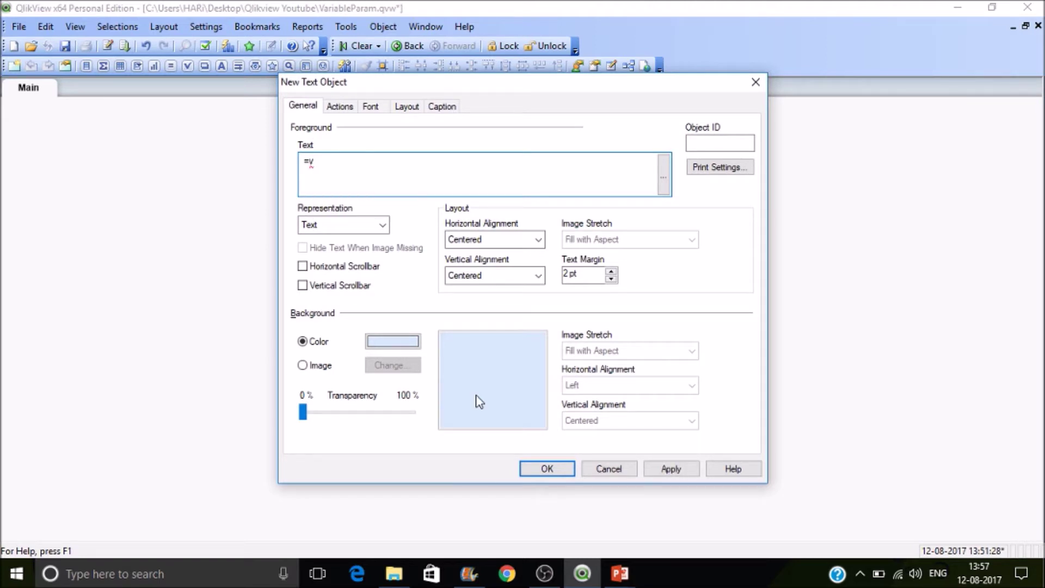
pyautogui.press('BackSpace')
pyautogui.write('v')
pyautogui.press('Down')
pyautogui.press('Down')
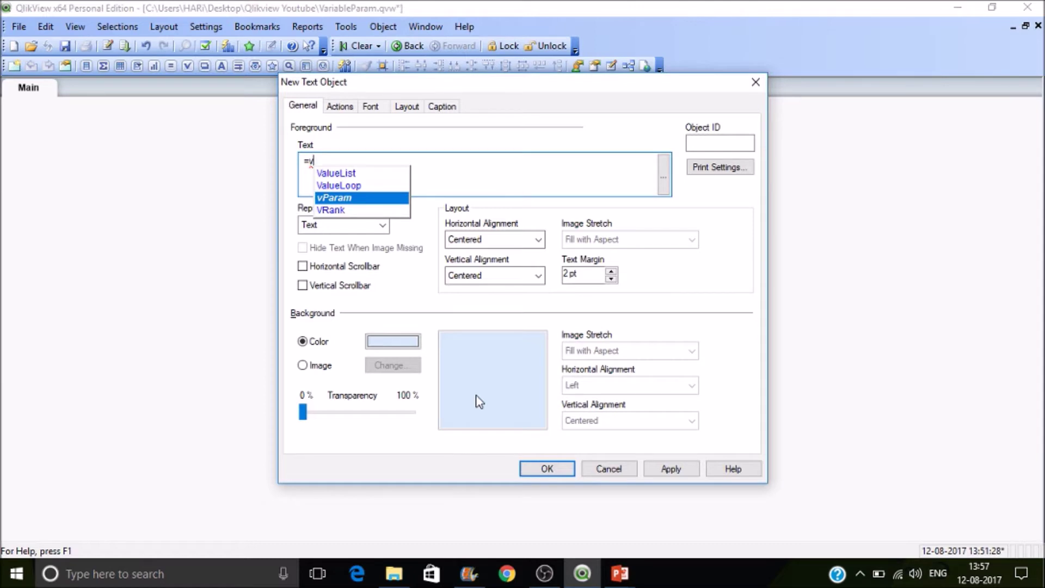
pyautogui.press('Return')
pyautogui.write('(')
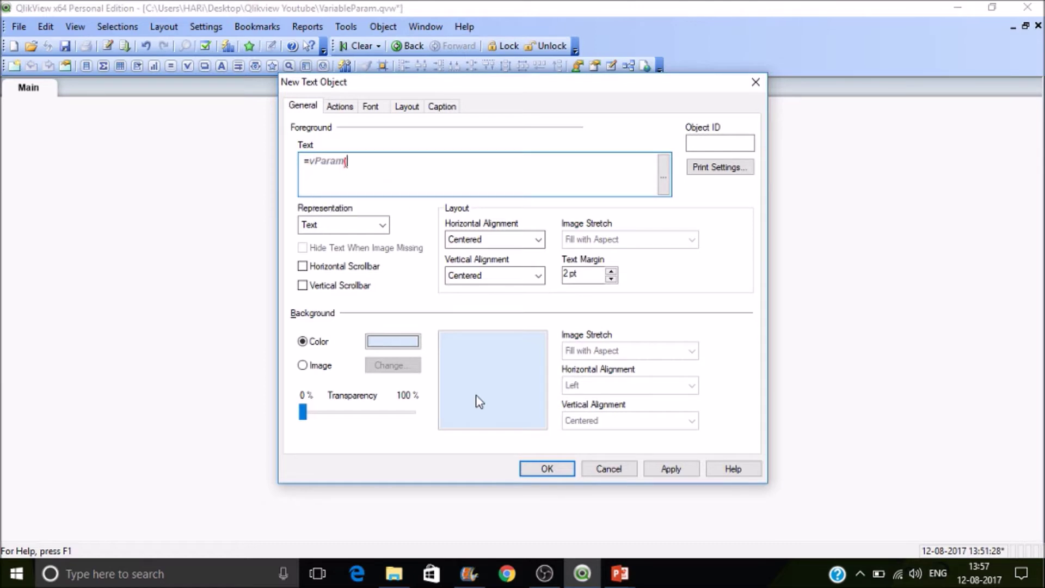
pyautogui.write('1)')
pyautogui.press('Left')
pyautogui.press('Left')
pyautogui.press('Left')
pyautogui.press('Left')
pyautogui.press('Left')
pyautogui.press('Left')
pyautogui.press('Left')
pyautogui.write('(')
pyautogui.press('Right')
pyautogui.press('Right')
pyautogui.press('Right')
pyautogui.press('Right')
pyautogui.press('Right')
pyautogui.press('Right')
pyautogui.press('Right')
pyautogui.press('Right')
pyautogui.write(')')
pyautogui.write('$')
# Step: Apply and confirm the text object, then reopen the Variable Overview
pyautogui.click(675, 470)
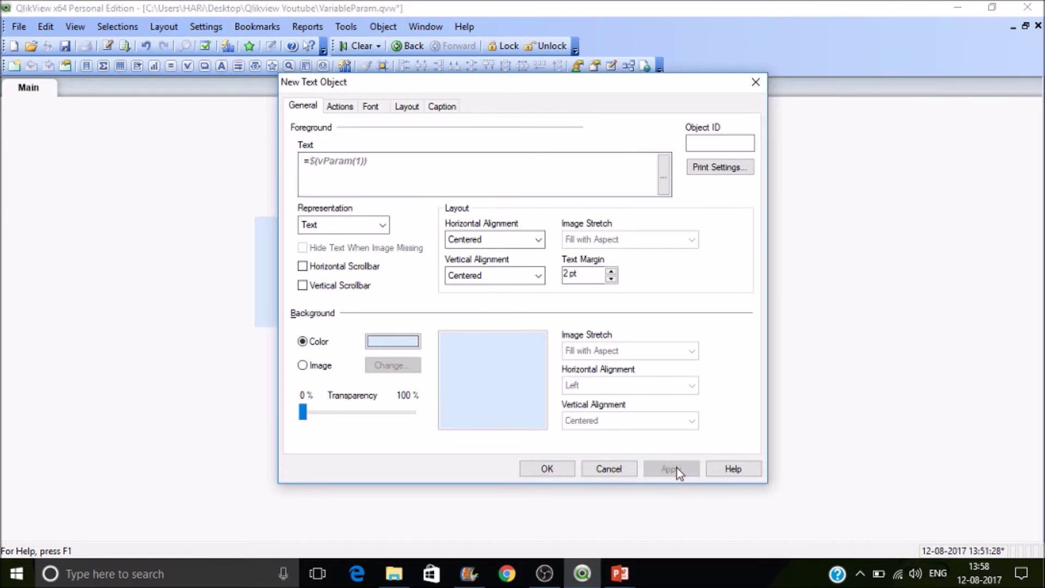
pyautogui.moveTo(577, 84); pyautogui.dragTo(699, 103)
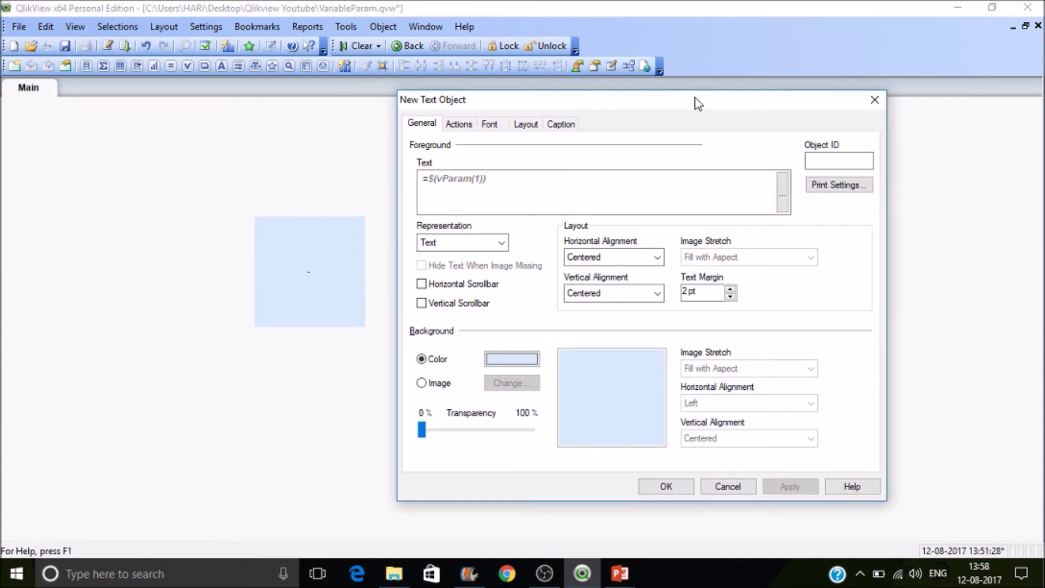
pyautogui.click(659, 488)
pyautogui.hotkey('ctrl', 'alt', 'v')
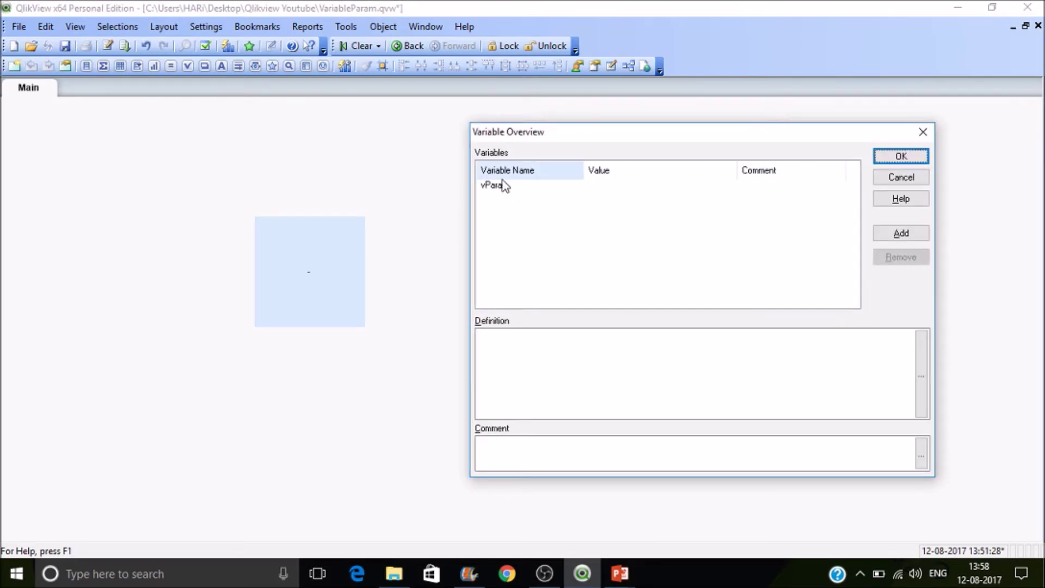
# Step: Re-enter vParam's definition as if($1=1,'A',if($1=2,'B','C')) and save, so the box shows A
pyautogui.click(498, 186)
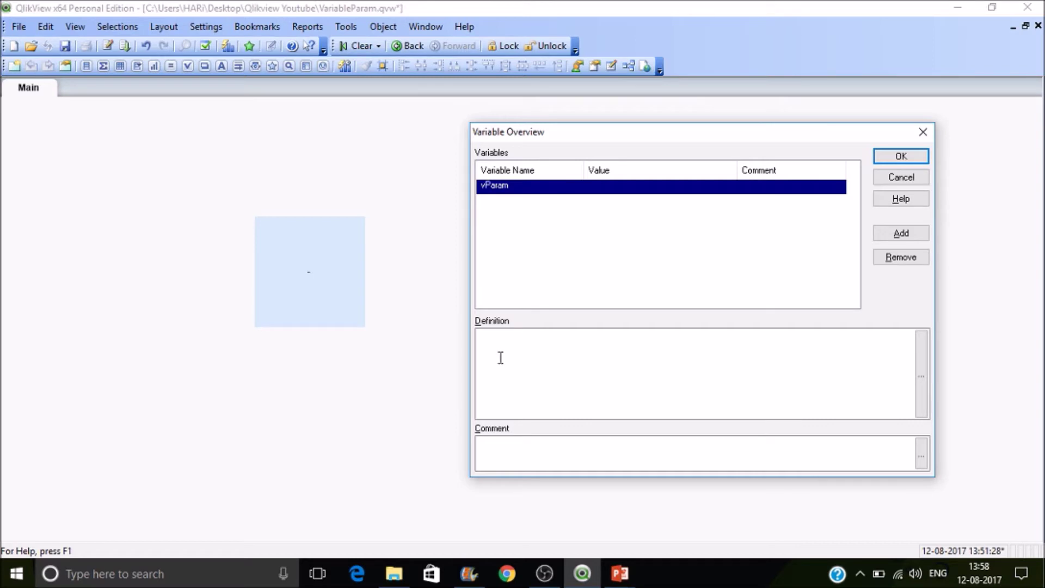
pyautogui.click(516, 350)
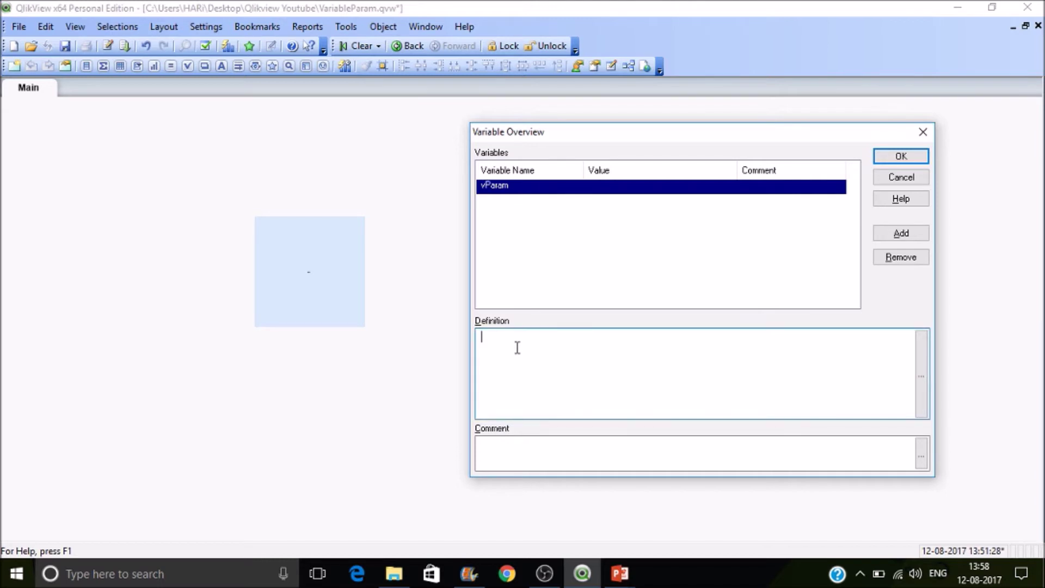
pyautogui.write('i')
pyautogui.press('Escape')
pyautogui.write('f(')
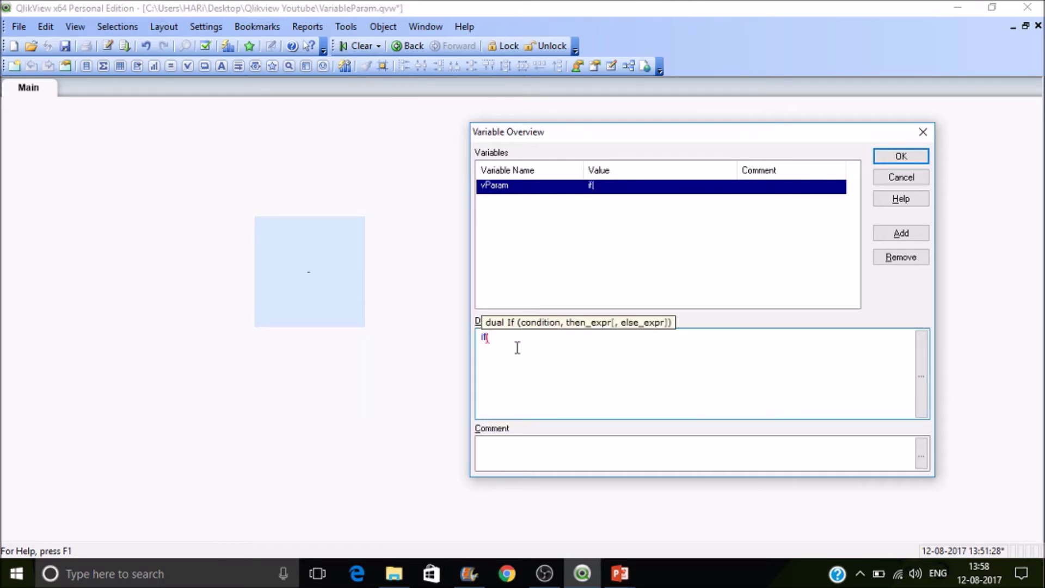
pyautogui.write('$1')
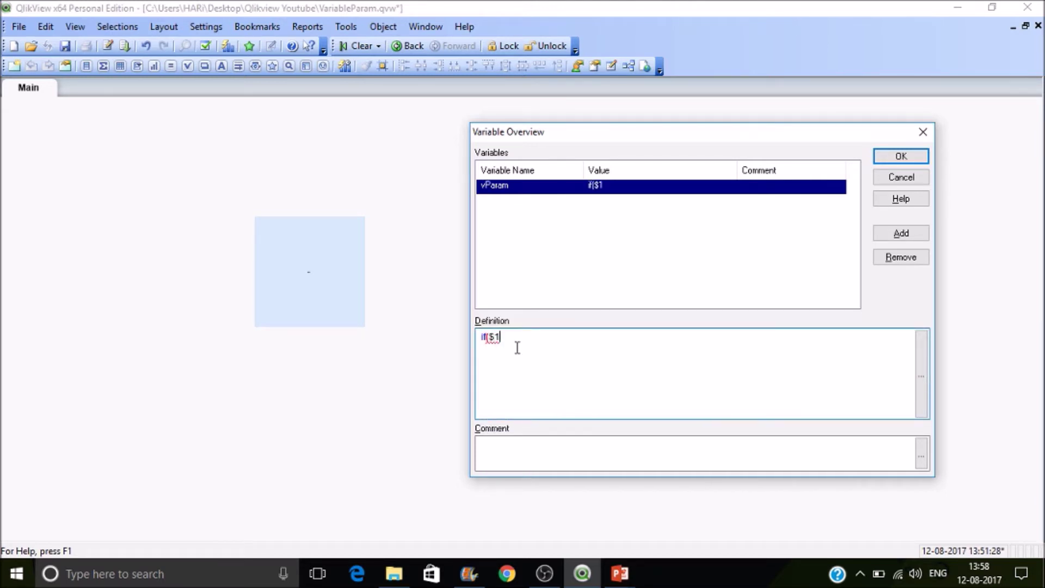
pyautogui.write("=1,'A',if($1=2,'")
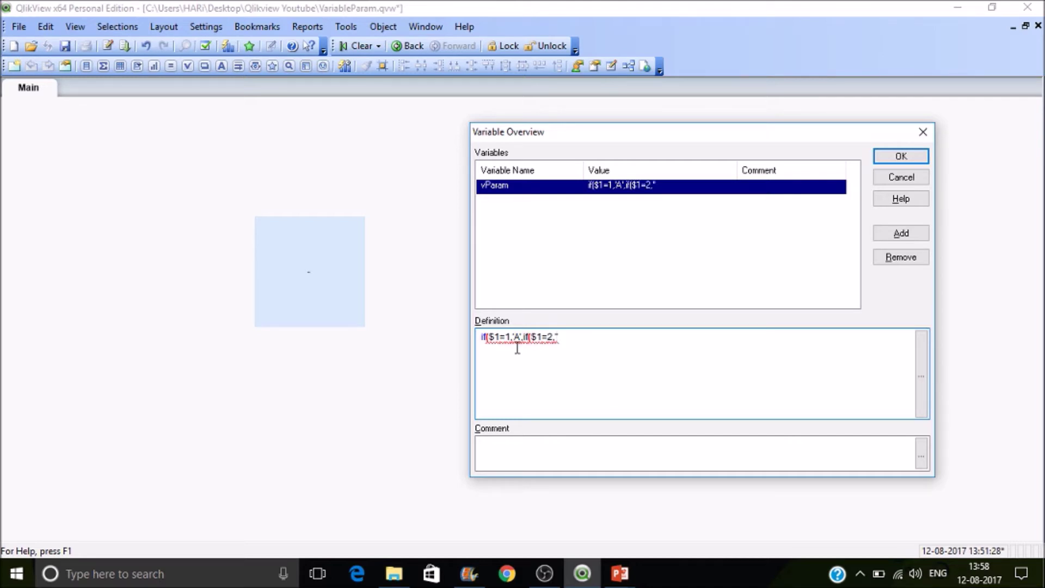
pyautogui.write("B','C'))")
pyautogui.click(903, 158)
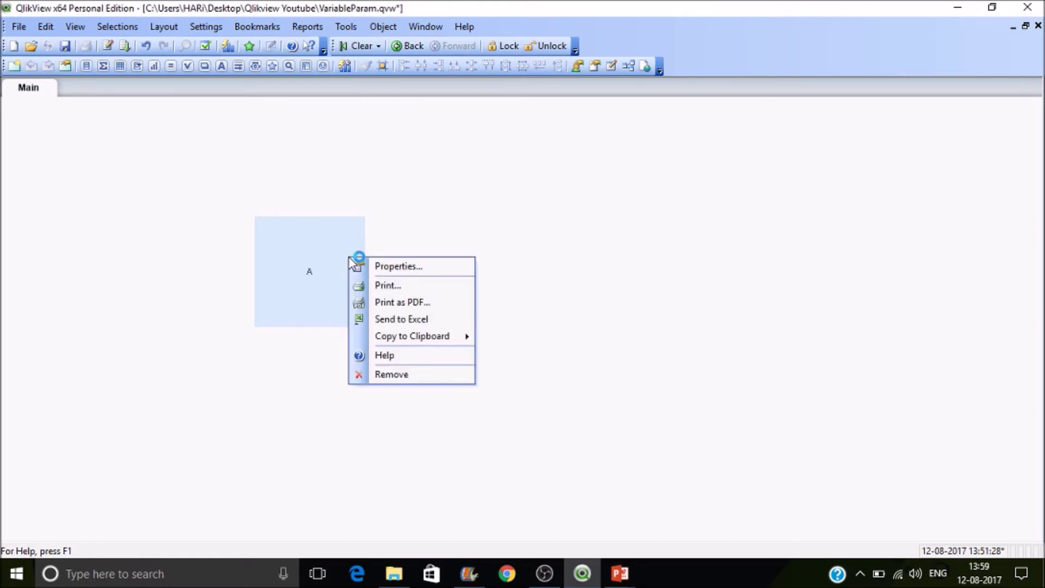
# Step: In the text object's properties, change the vParam parameter to 2 so it shows B
pyautogui.click(392, 267)
pyautogui.moveTo(563, 81); pyautogui.dragTo(676, 105)
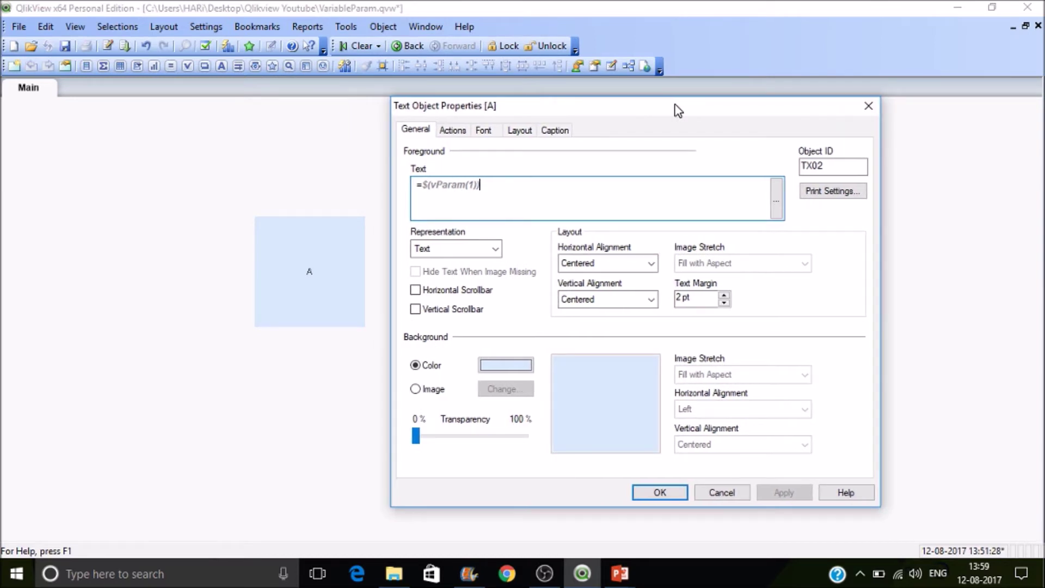
pyautogui.click(474, 186)
pyautogui.press('BackSpace')
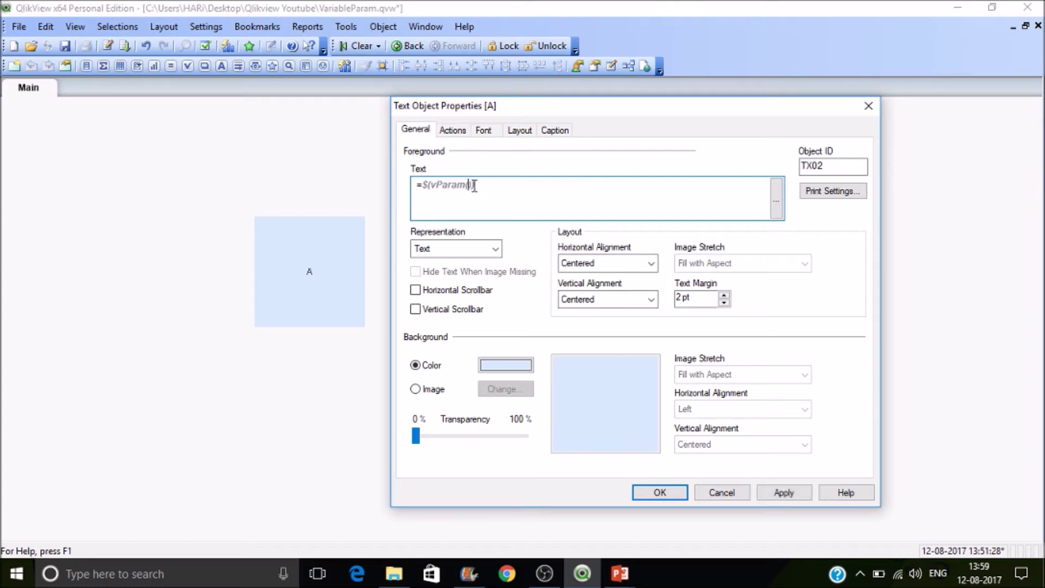
pyautogui.write('2')
pyautogui.click(772, 492)
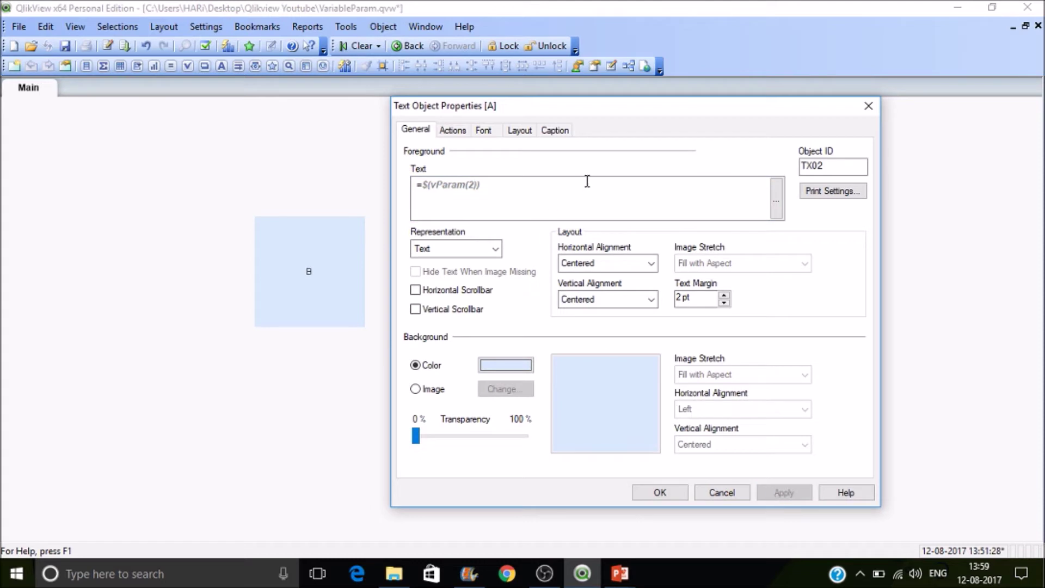
# Step: Change the parameter again so the text shows C, then move the object down-left
pyautogui.click(474, 185)
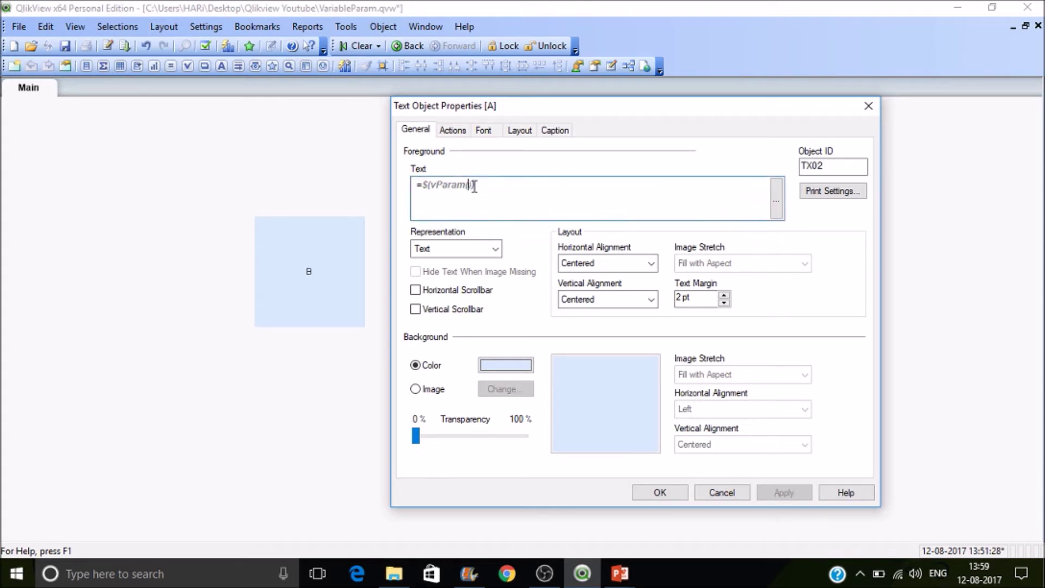
pyautogui.press('BackSpace')
pyautogui.write('1')
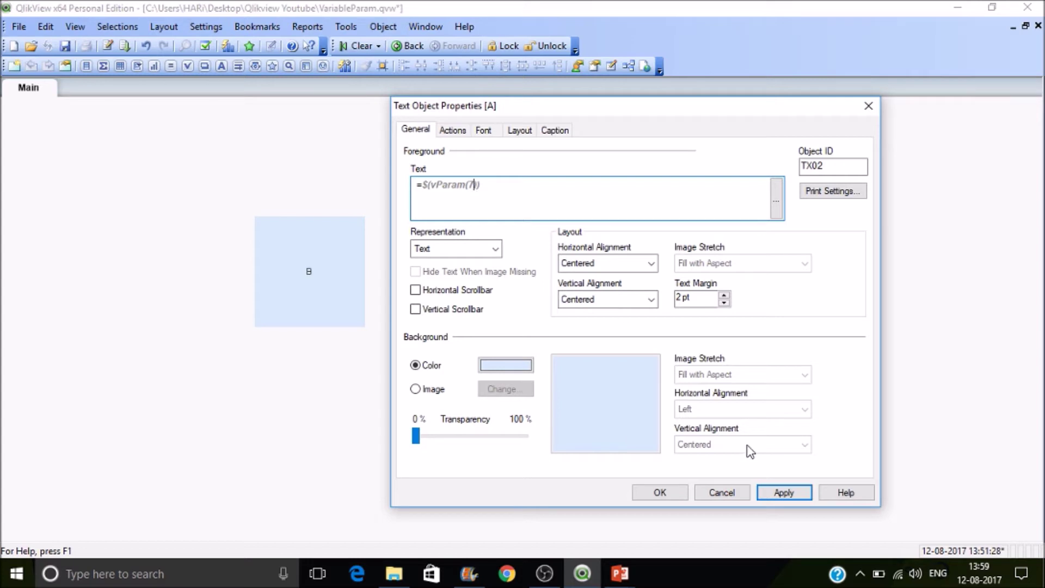
pyautogui.click(782, 492)
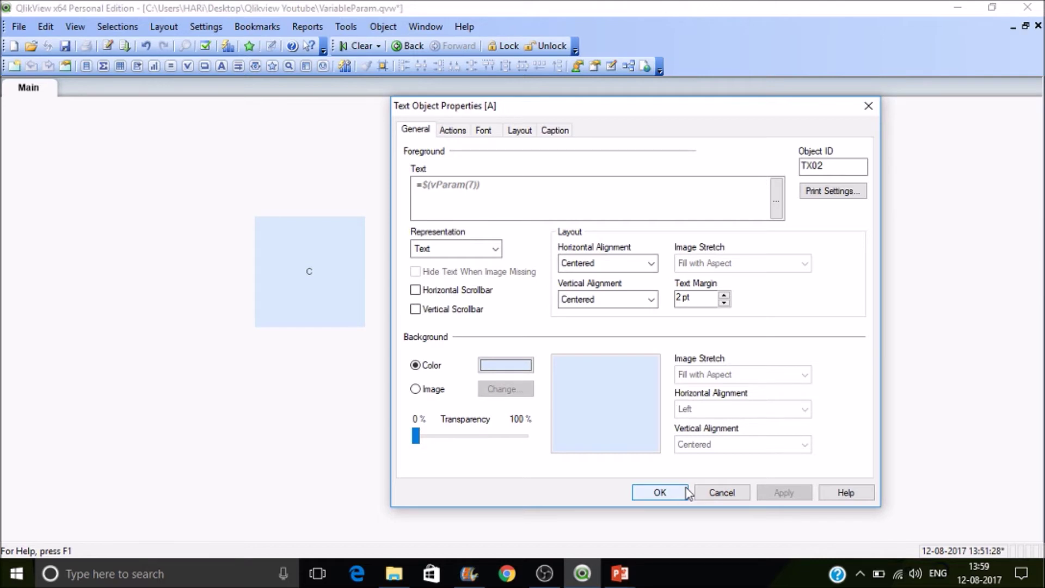
pyautogui.click(687, 493)
pyautogui.moveTo(331, 270); pyautogui.dragTo(192, 323)
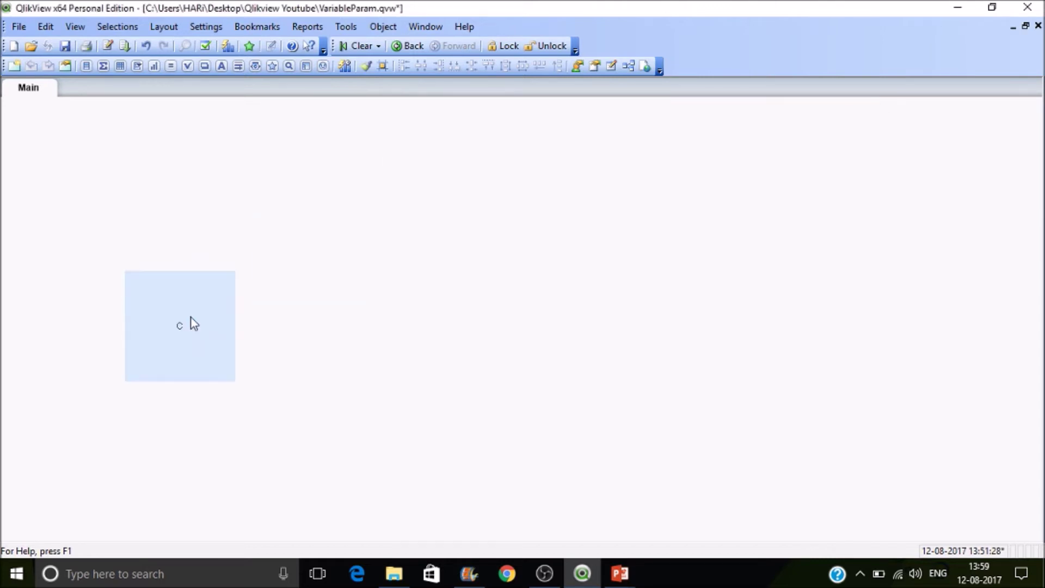
# Step: Duplicate the Main sheet as a new copy
pyautogui.rightClick(371, 166)
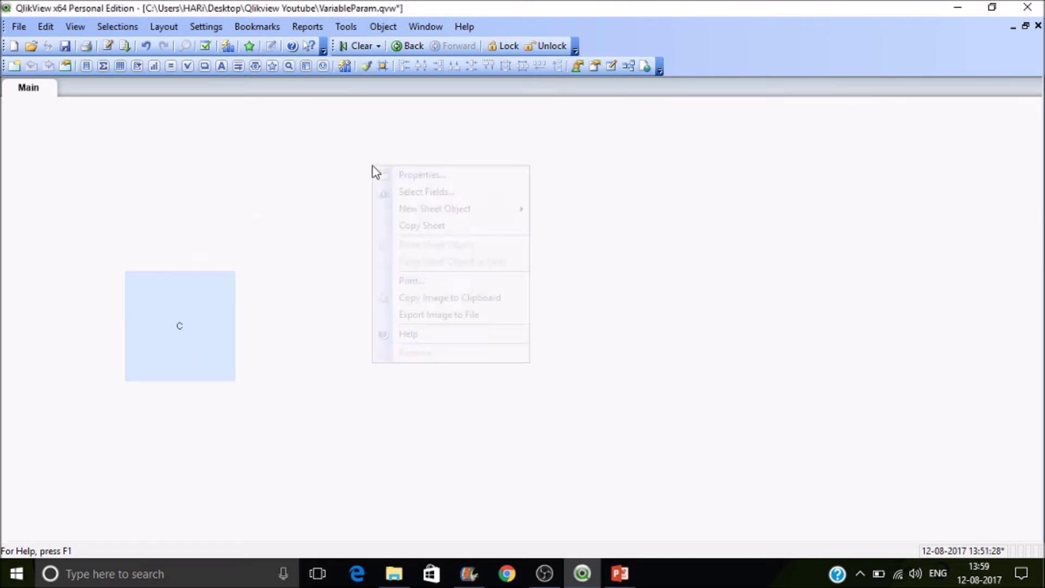
pyautogui.click(502, 221)
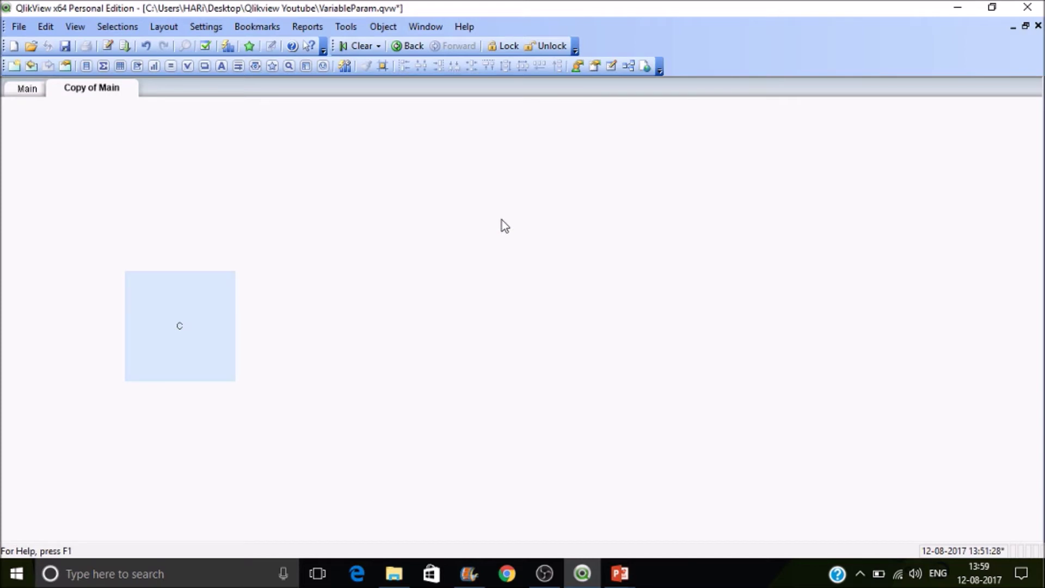
pyautogui.rightClick(331, 174)
pyautogui.moveTo(450, 224)
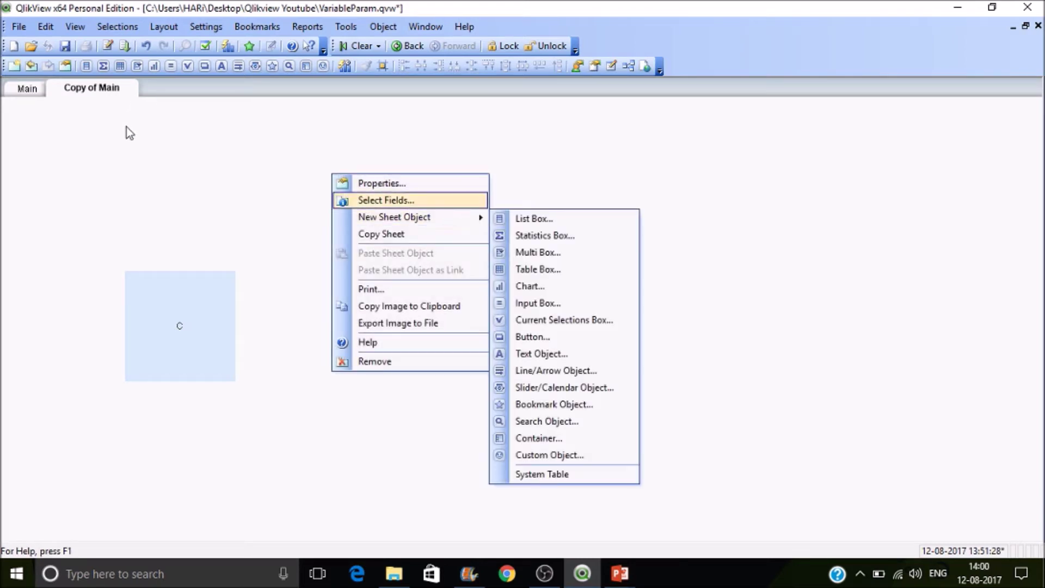
pyautogui.click(104, 154)
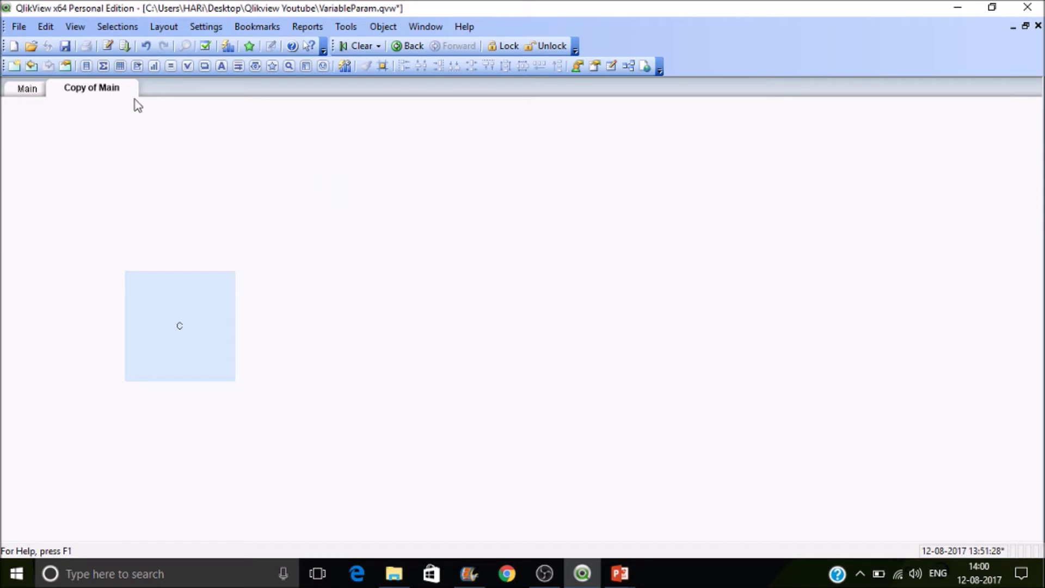
# Step: Start a new Straight Table chart on the copied sheet with Country as its dimension
pyautogui.rightClick(477, 213)
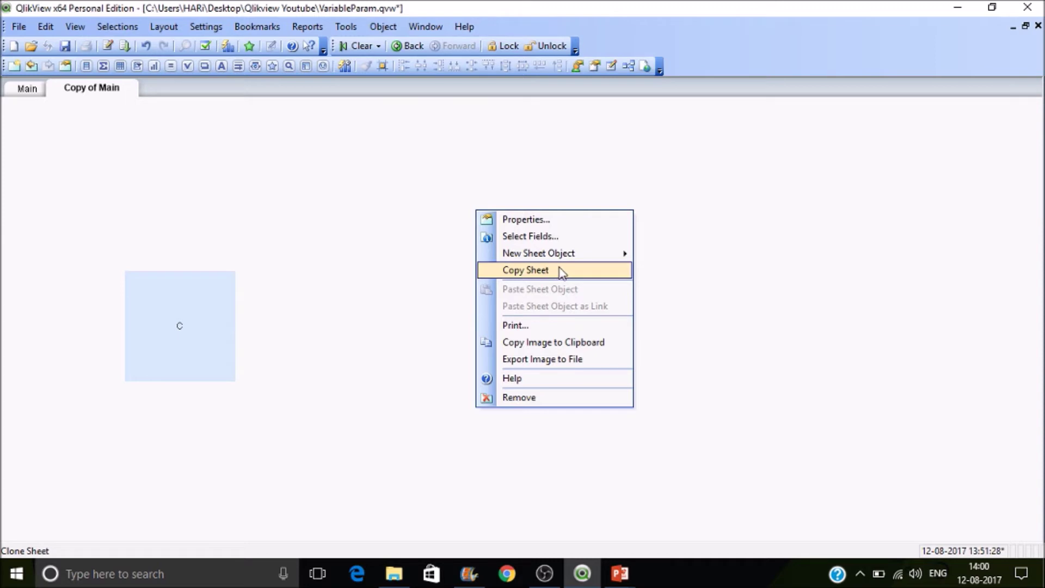
pyautogui.moveTo(562, 255)
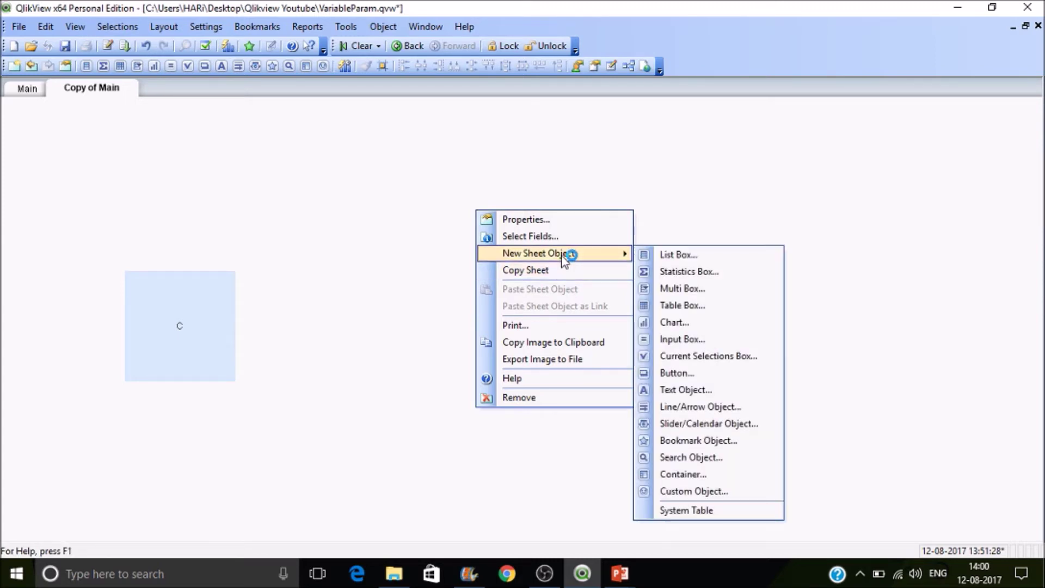
pyautogui.click(706, 325)
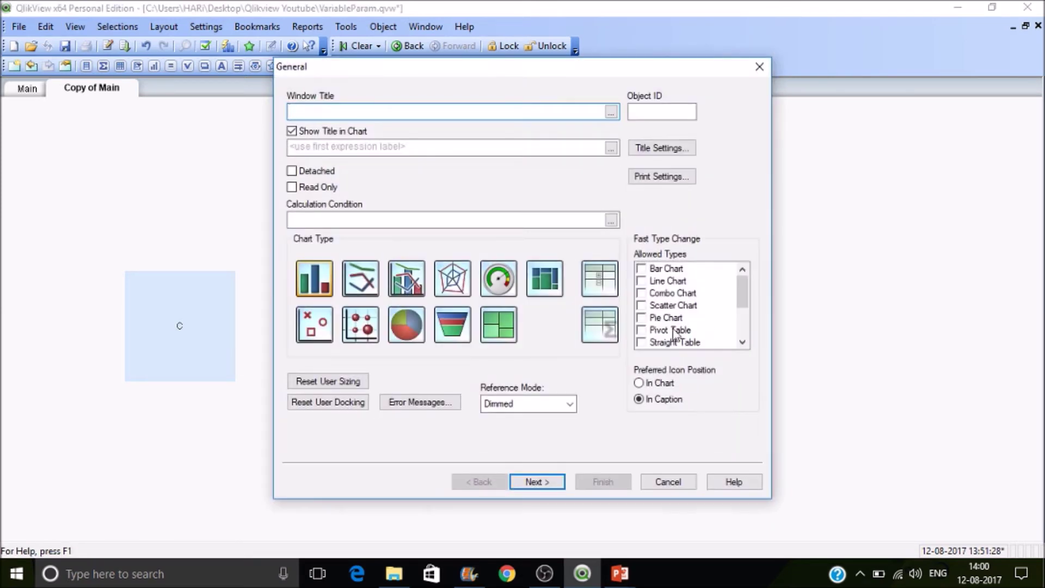
pyautogui.click(596, 328)
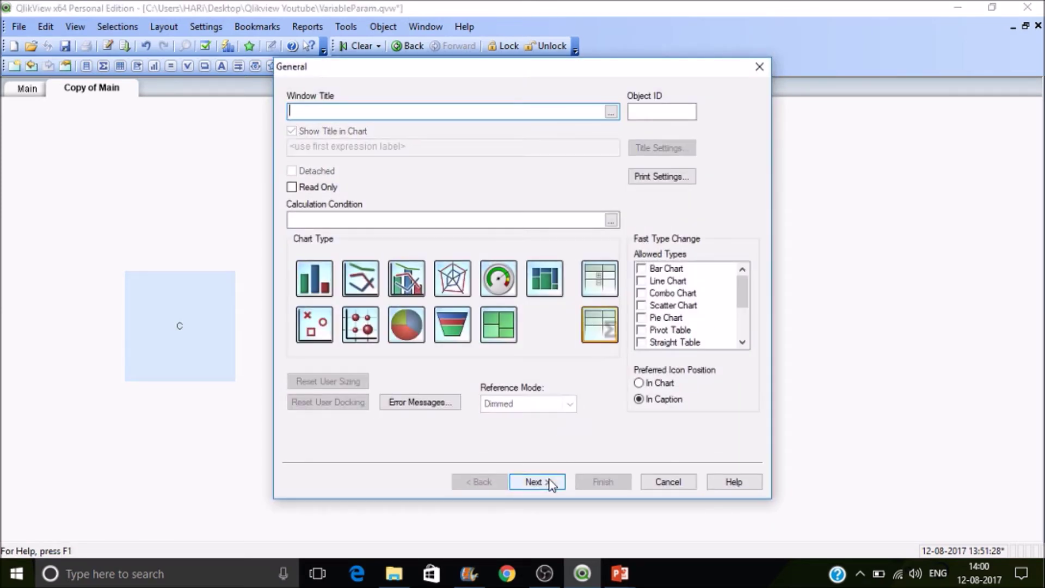
pyautogui.click(547, 482)
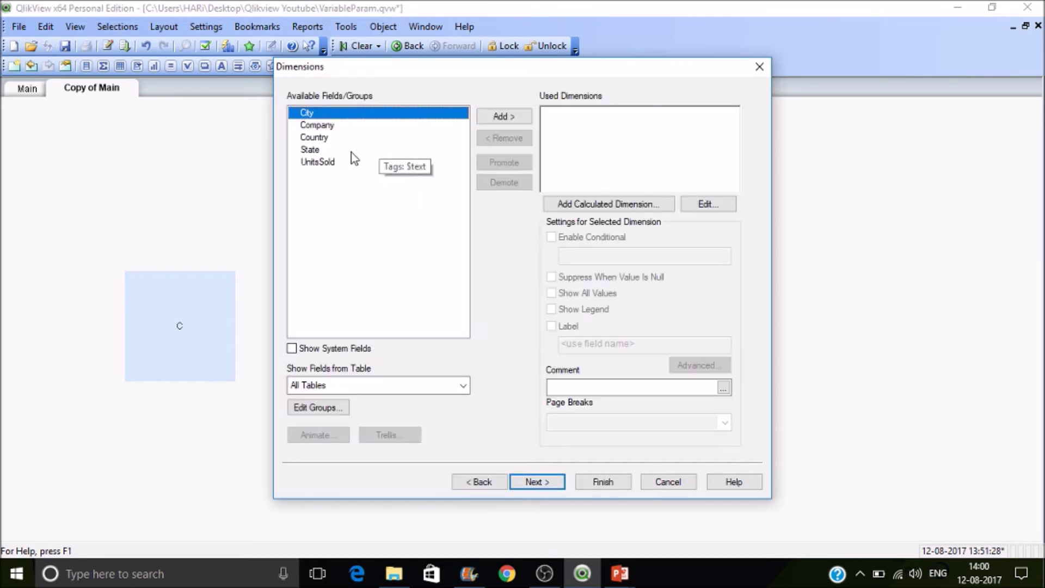
pyautogui.click(321, 138)
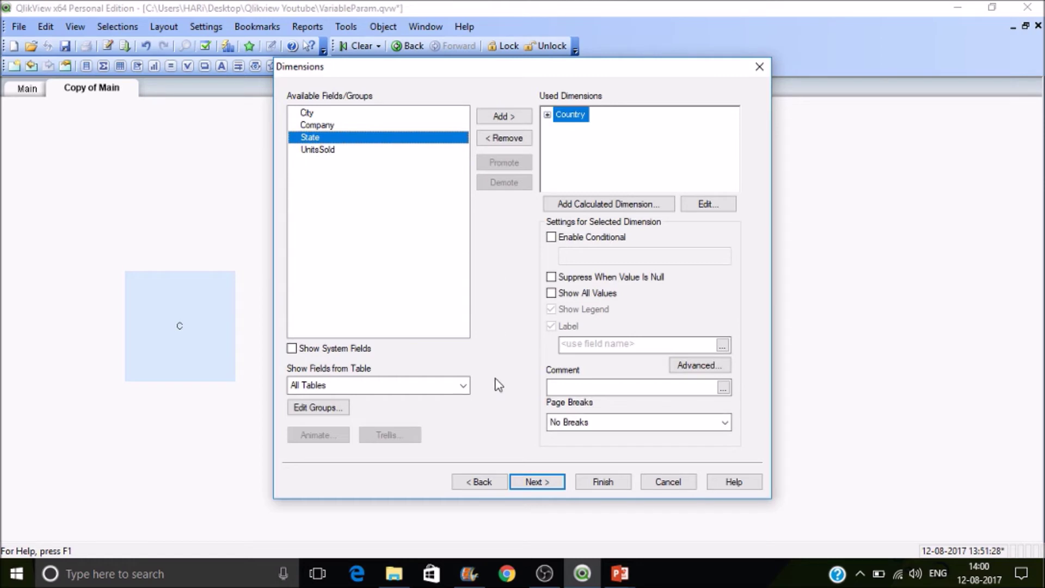
pyautogui.click(536, 484)
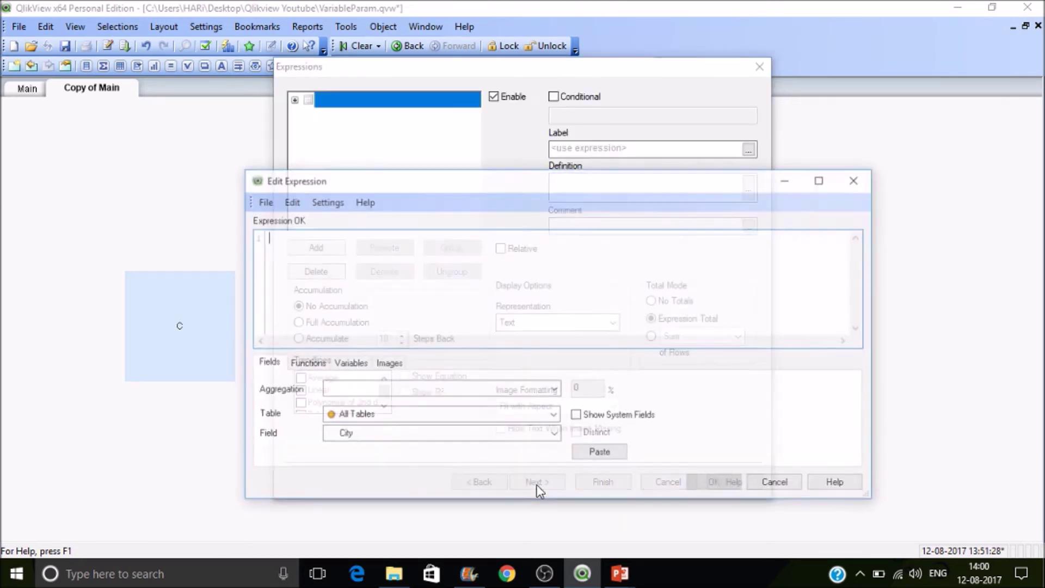
# Step: Give the table a sum(UnitsSold) expression labelled #Units and finish the wizard
pyautogui.write('sum')
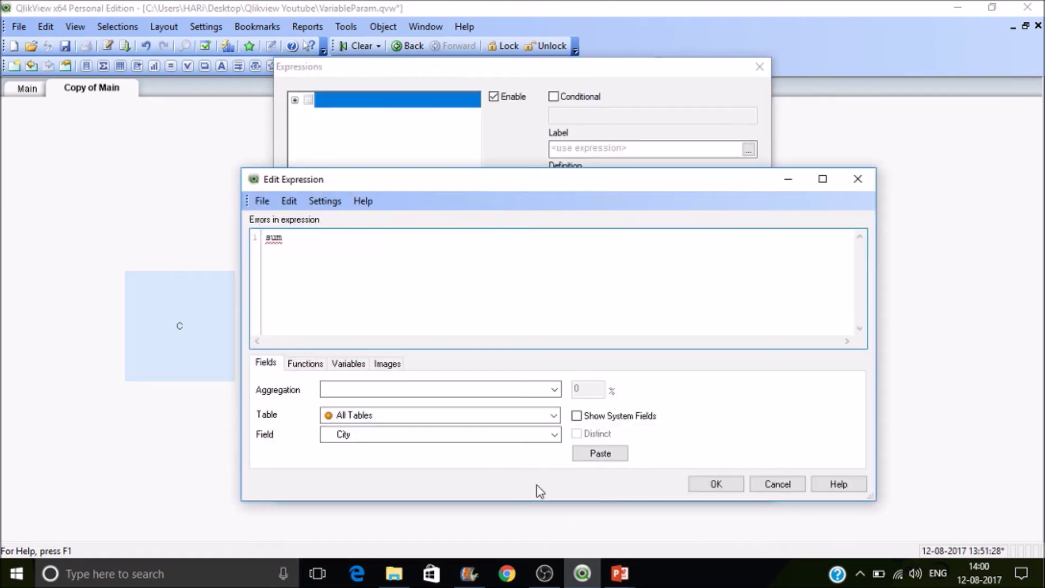
pyautogui.write('(Uni')
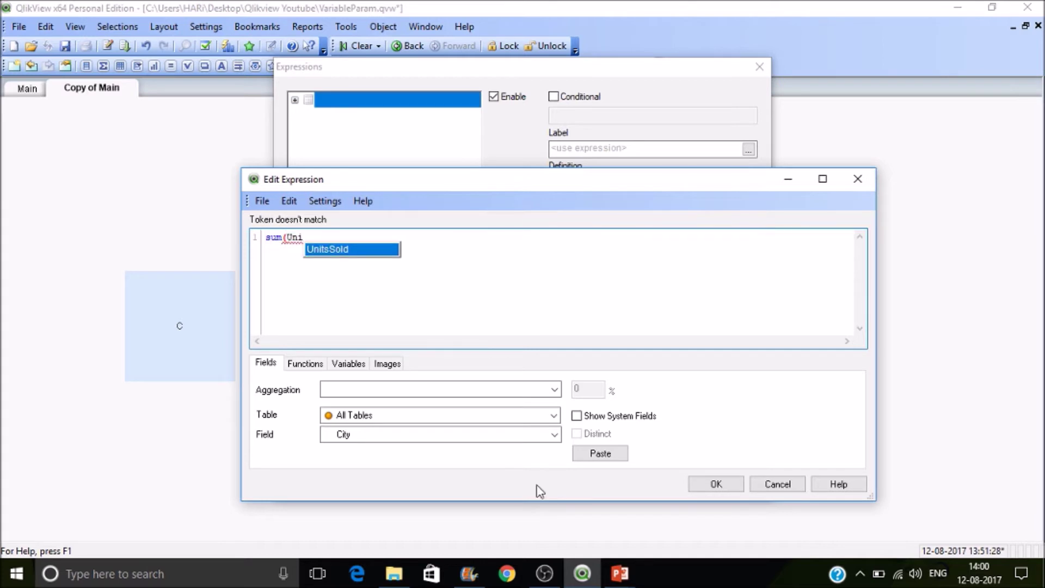
pyautogui.press('Return')
pyautogui.write(')')
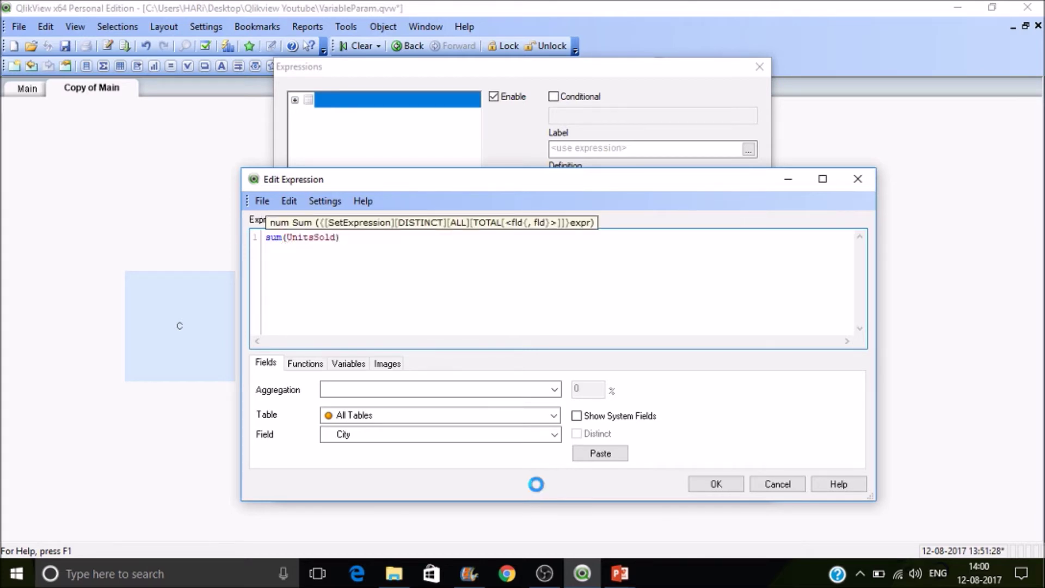
pyautogui.click(718, 484)
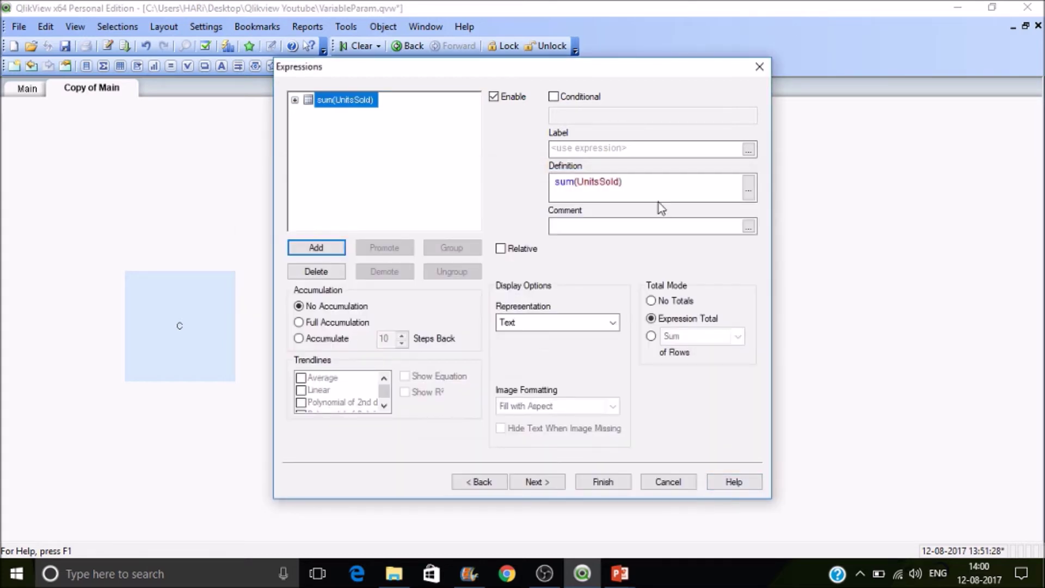
pyautogui.click(629, 148)
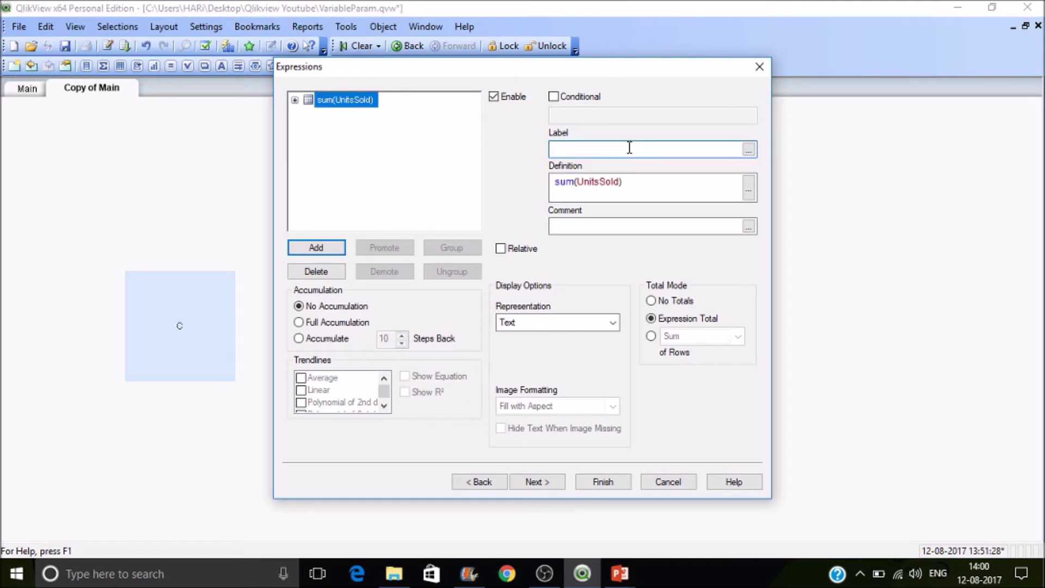
pyautogui.write('#')
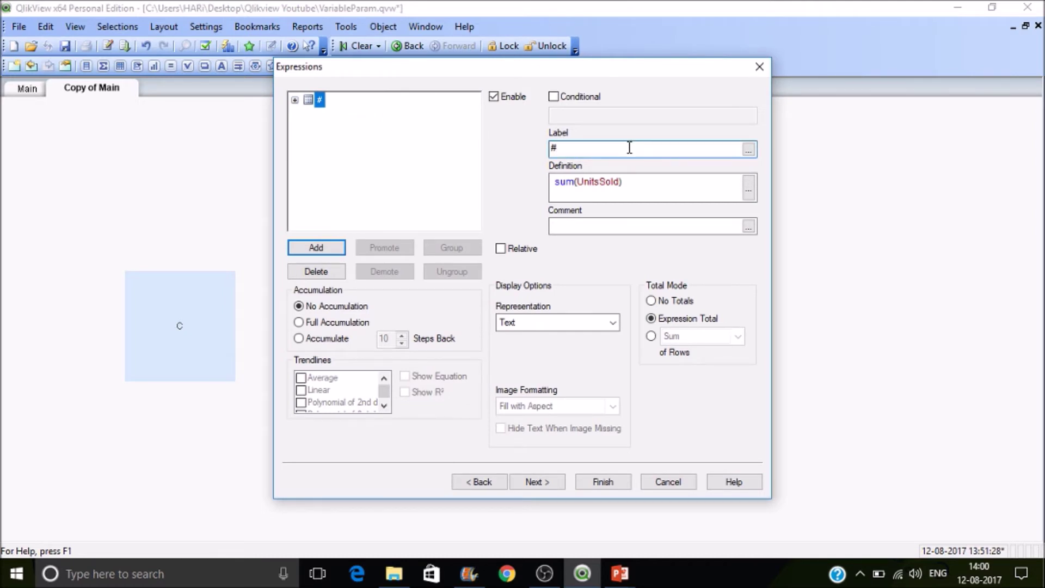
pyautogui.write('Units')
pyautogui.click(601, 483)
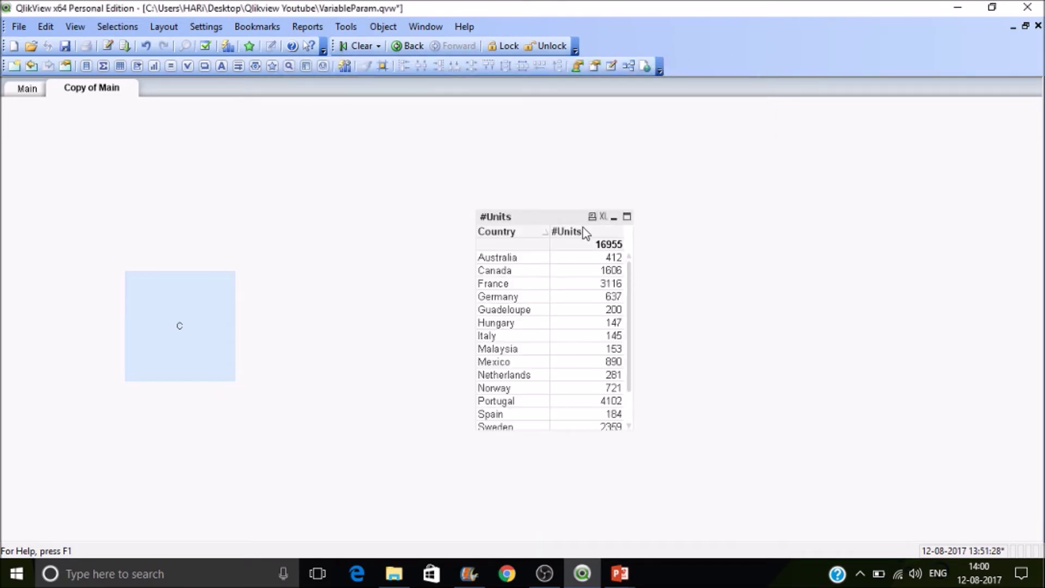
# Step: In the #Units table's properties, add a second expression Count(Company)
pyautogui.rightClick(568, 236)
pyautogui.click(586, 246)
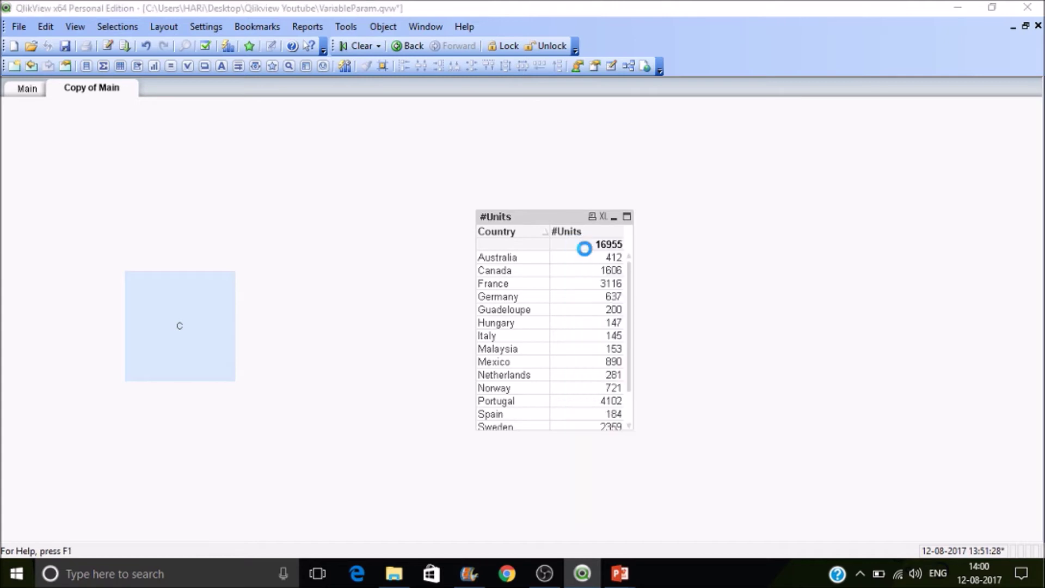
pyautogui.click(318, 267)
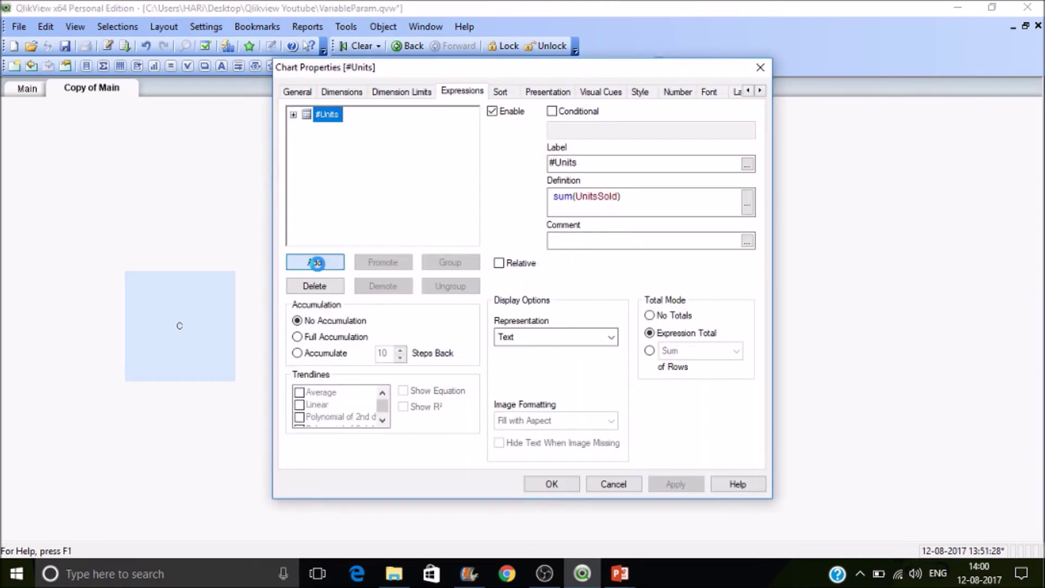
pyautogui.write('cou')
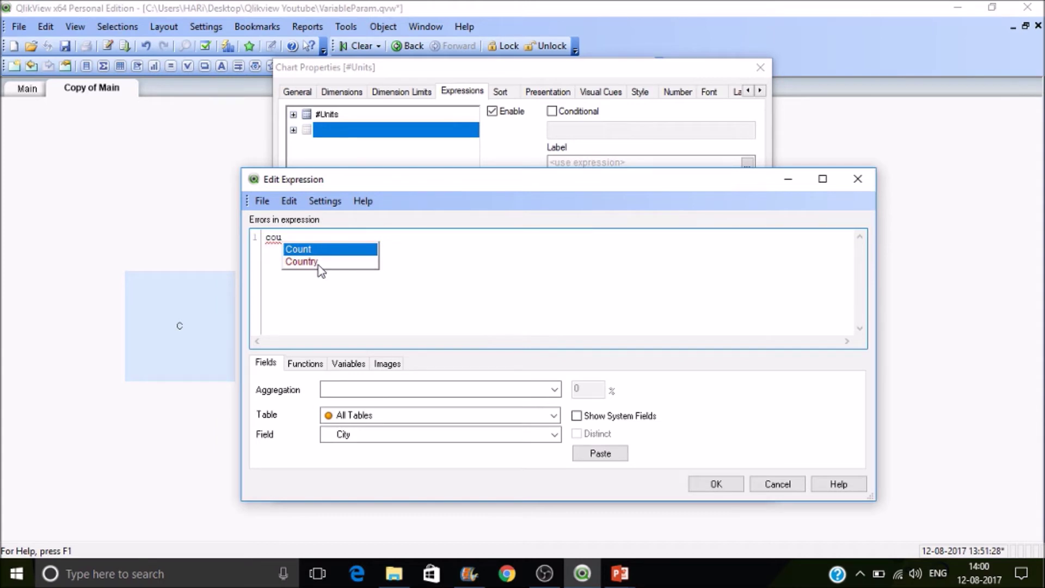
pyautogui.press('Return')
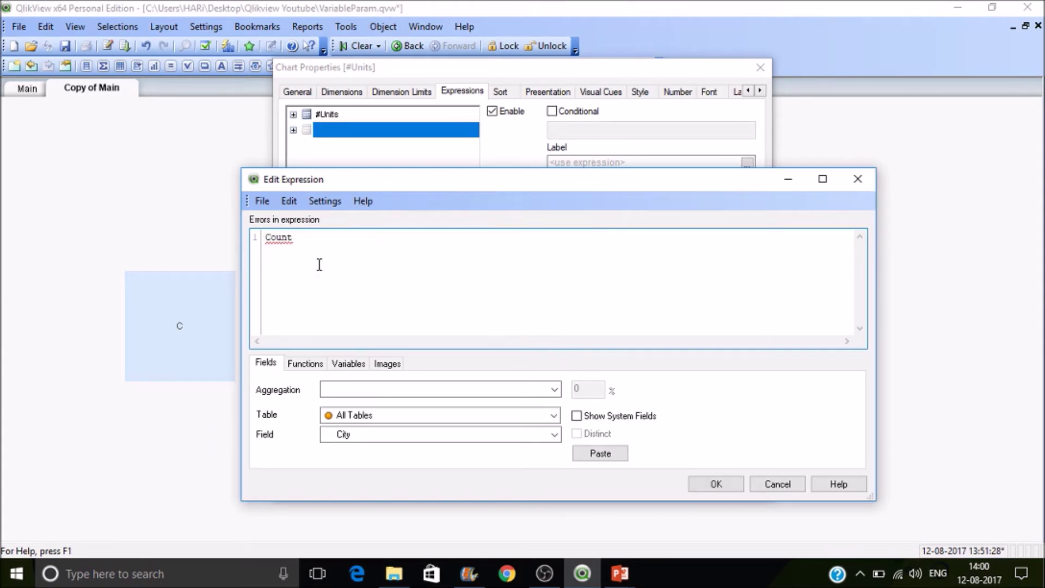
pyautogui.write('(com')
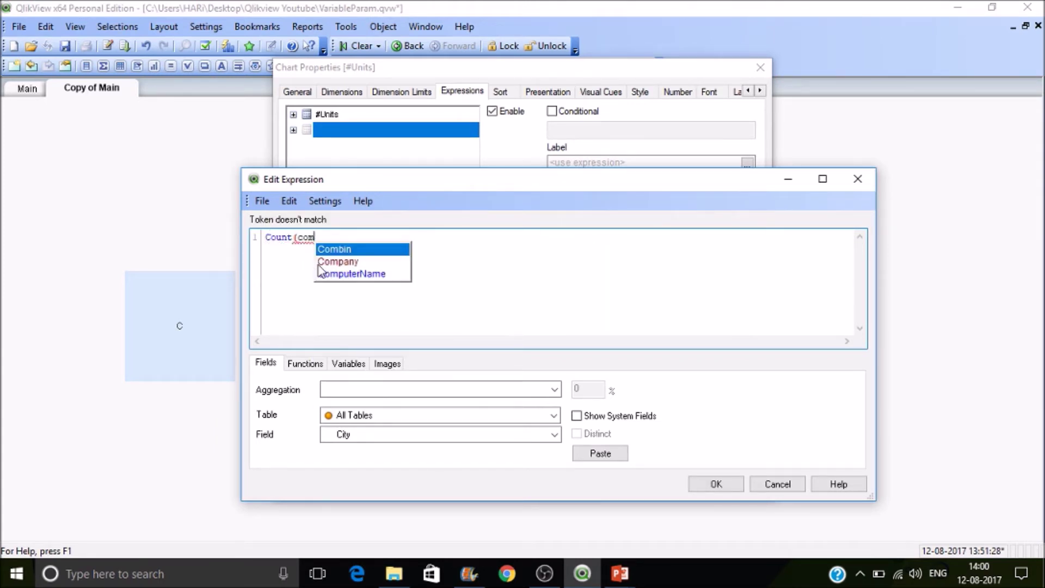
pyautogui.press('Down')
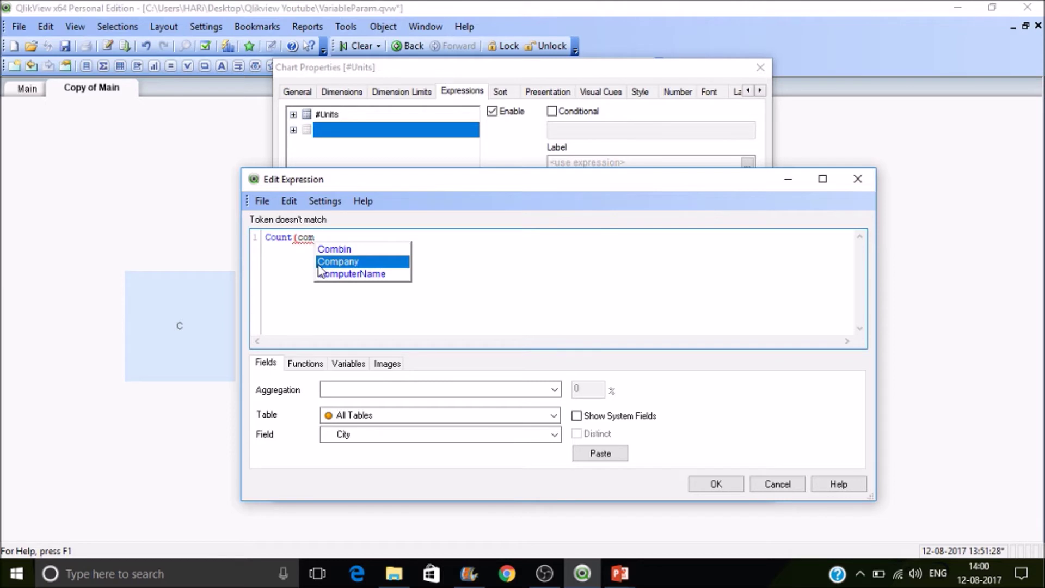
pyautogui.press('Return')
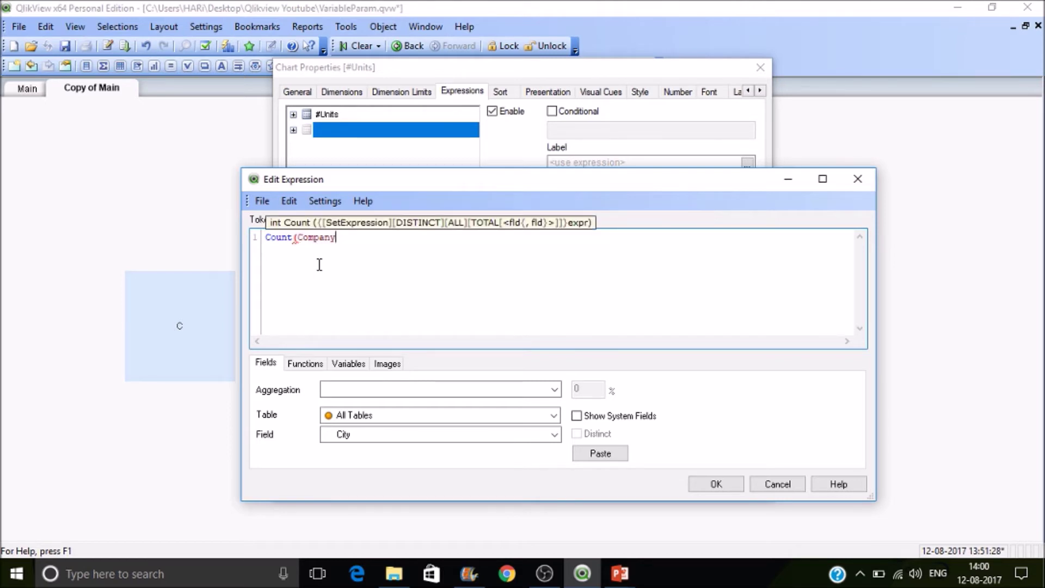
pyautogui.write(')')
pyautogui.press('Left')
pyautogui.press('Left')
pyautogui.press('Left')
pyautogui.press('Left')
pyautogui.press('Left')
pyautogui.press('Left')
pyautogui.press('Left')
# Step: Label the new expression Count and apply it to the table
pyautogui.click(717, 484)
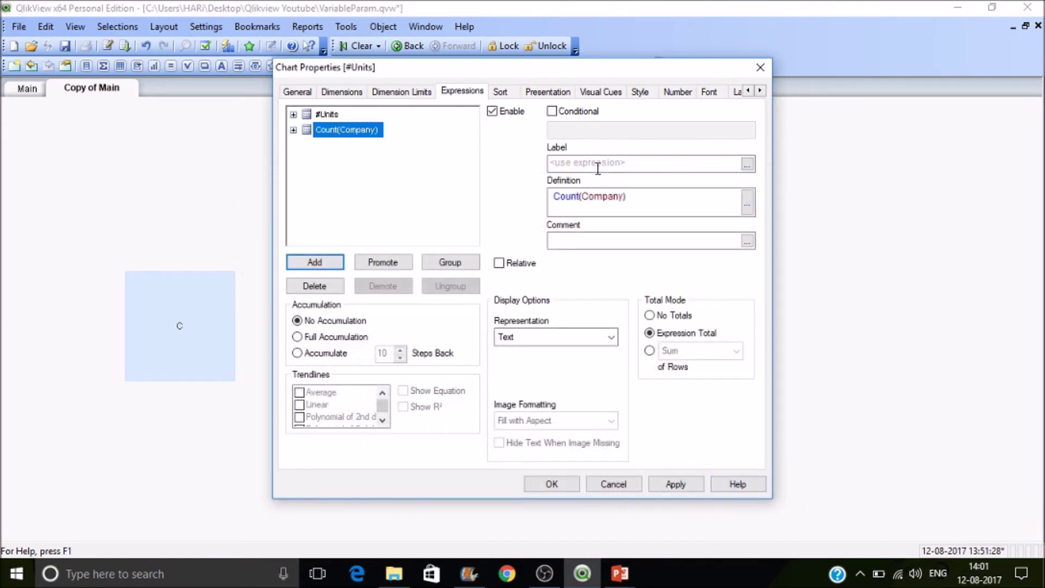
pyautogui.click(597, 167)
pyautogui.write('Coun')
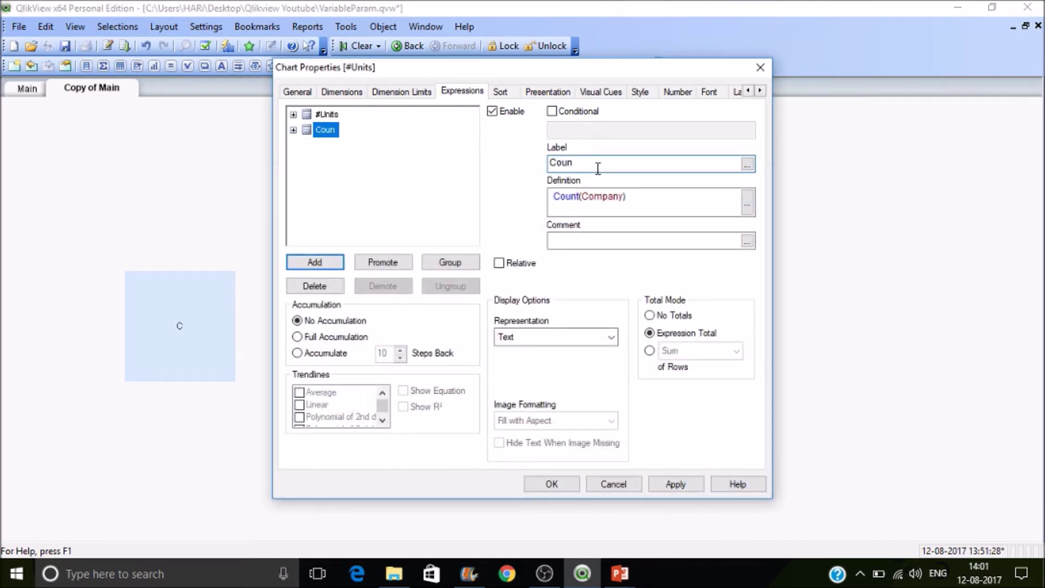
pyautogui.write('t')
pyautogui.click(553, 484)
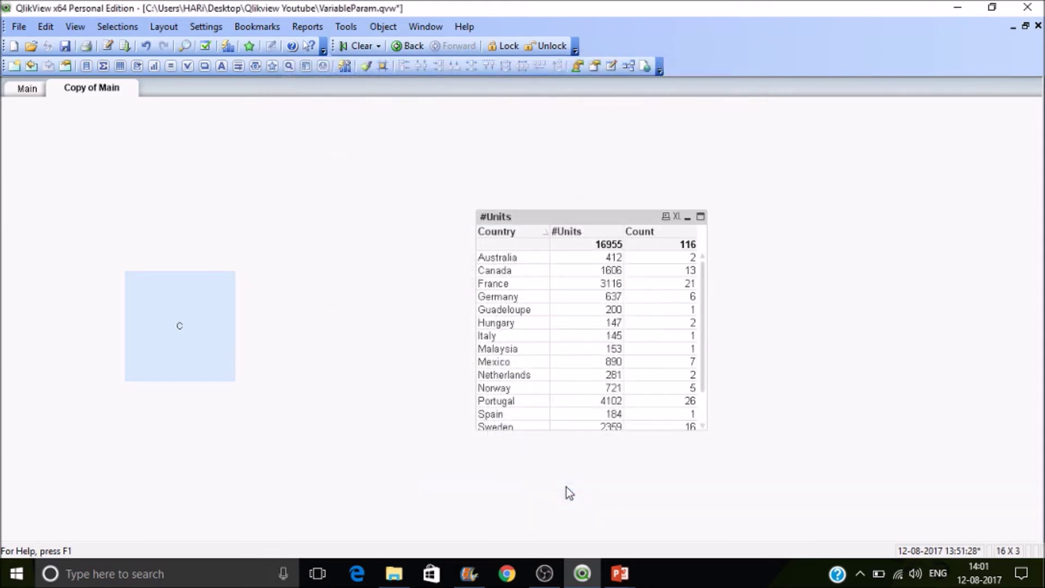
# Step: Change the Count expression to Count(Distinct Company) and apply it
pyautogui.rightClick(671, 269)
pyautogui.click(718, 278)
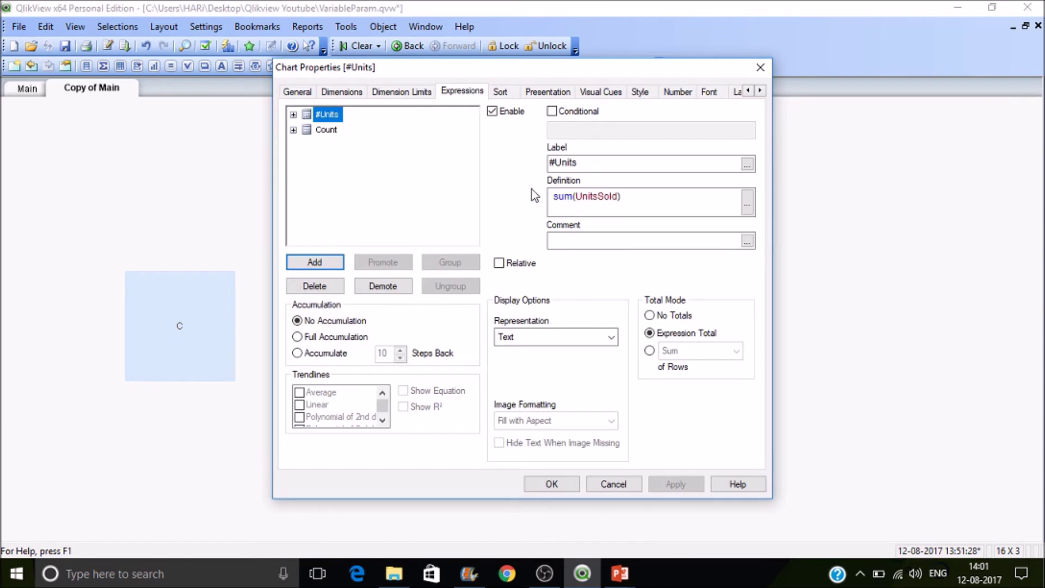
pyautogui.click(322, 131)
pyautogui.click(582, 197)
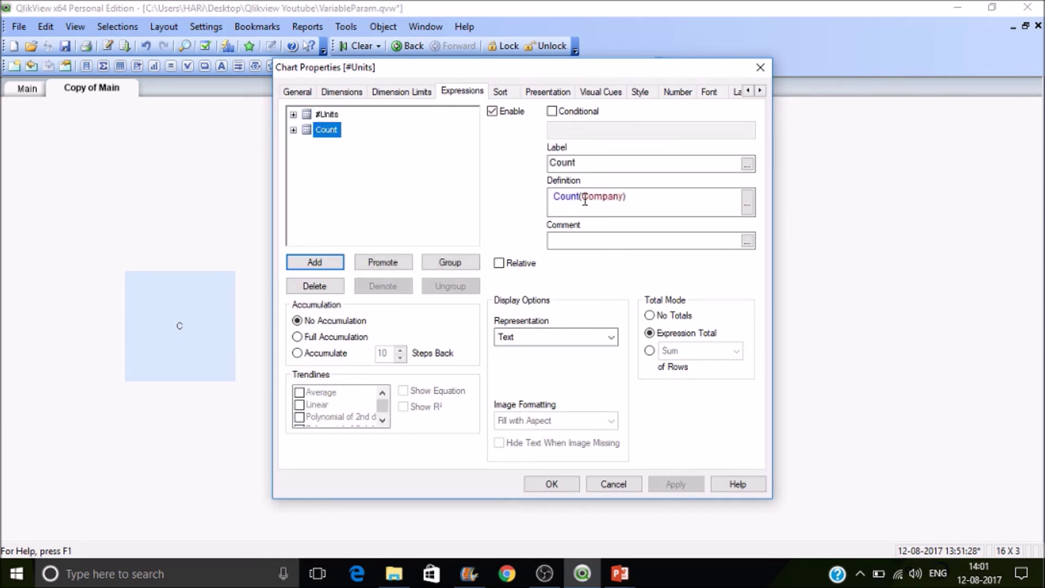
pyautogui.write('$')
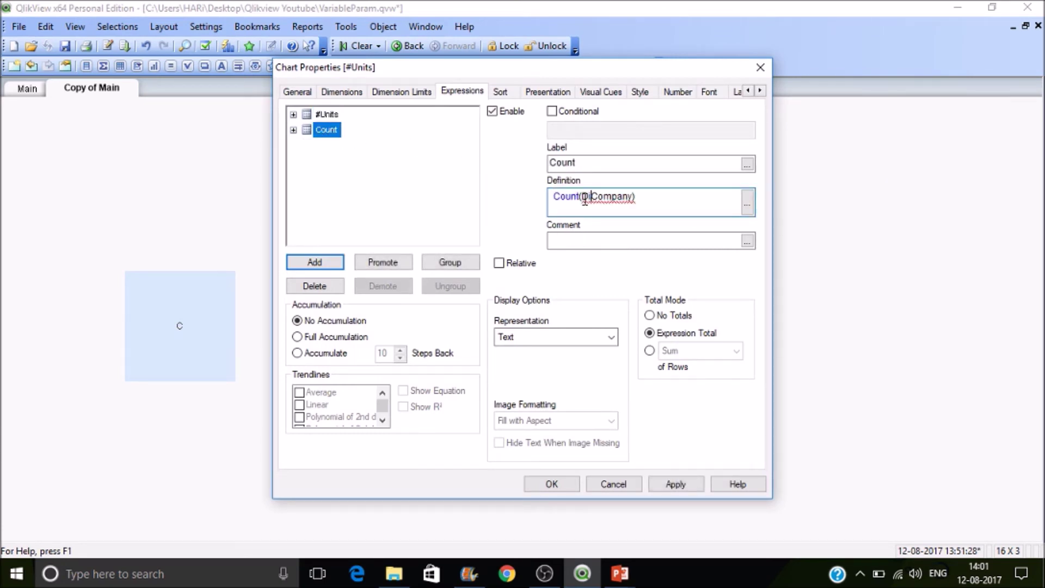
pyautogui.write('istinct')
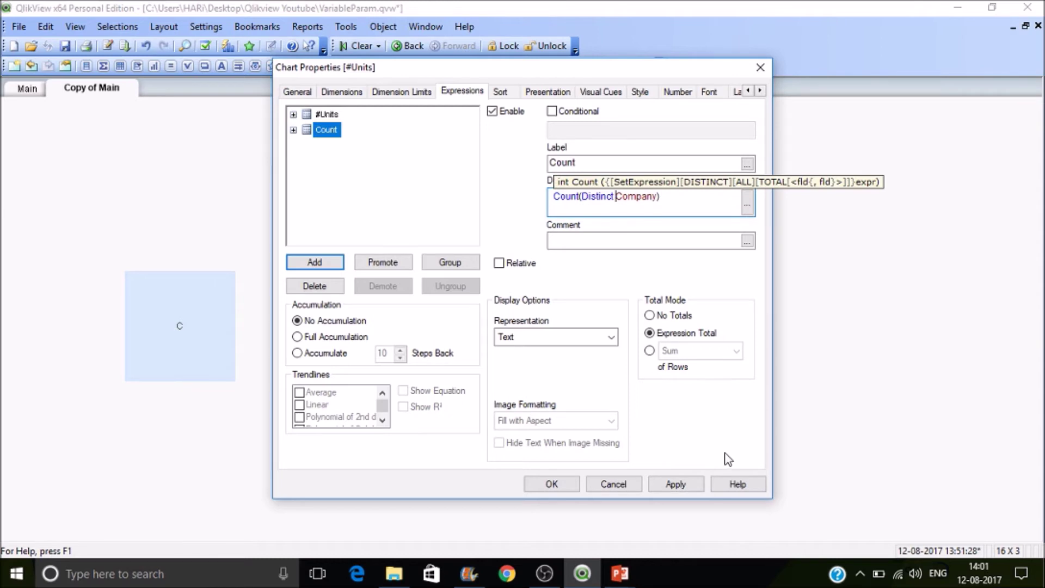
pyautogui.click(689, 483)
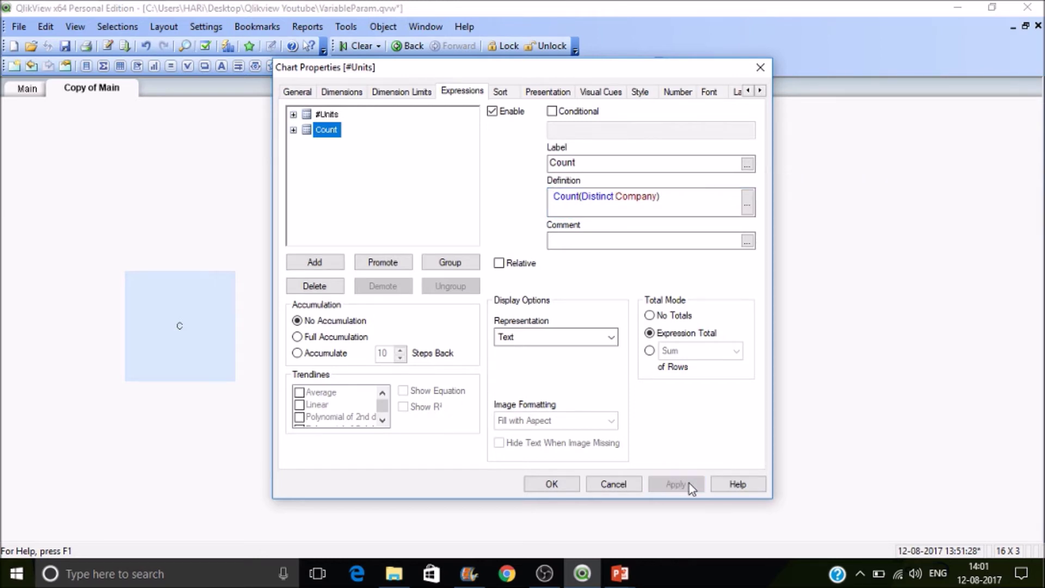
# Step: Enlarge the #Units table and move it up and to the left
pyautogui.click(559, 482)
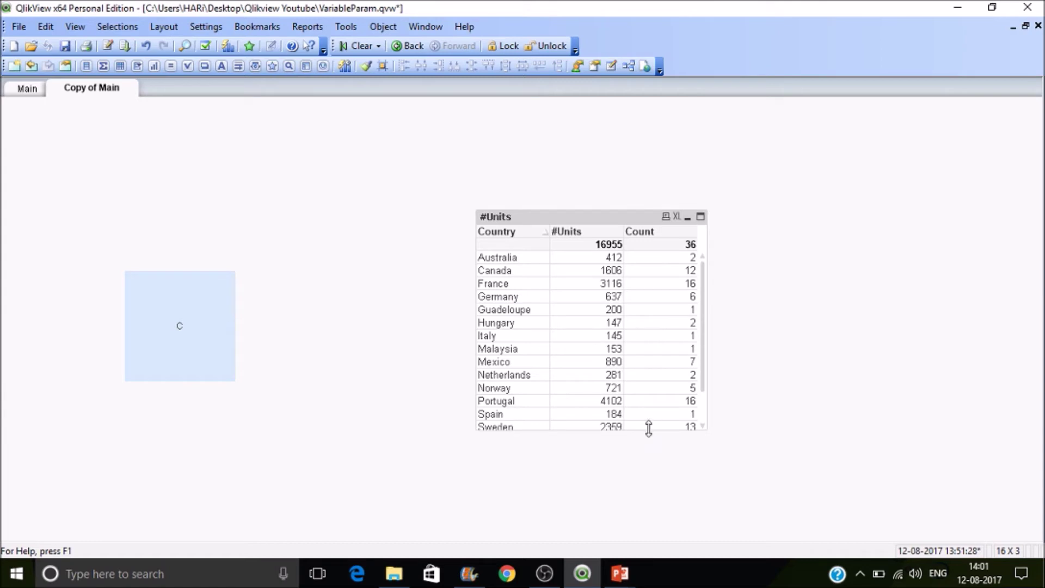
pyautogui.moveTo(649, 428); pyautogui.dragTo(654, 488)
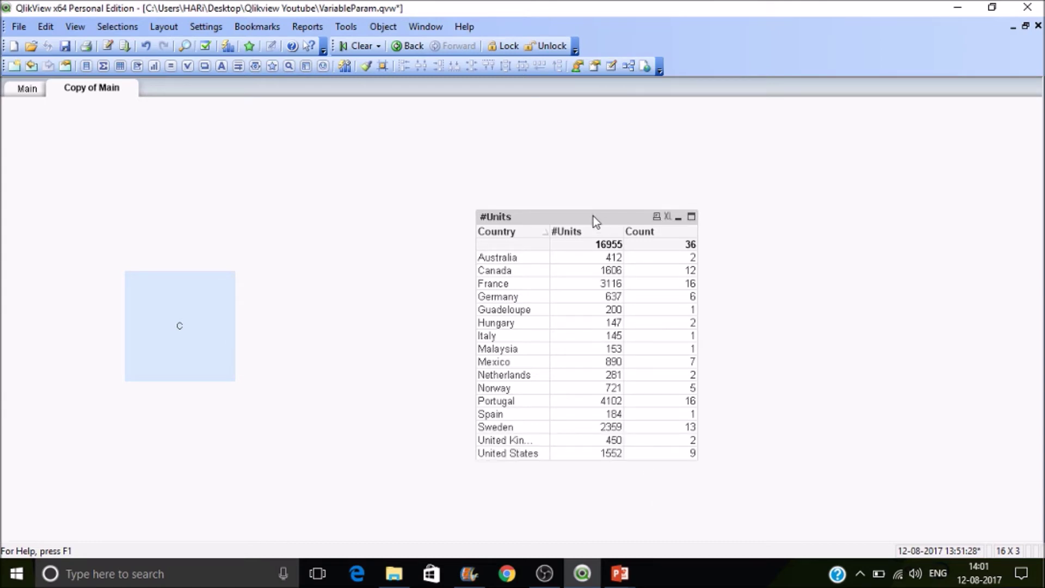
pyautogui.moveTo(594, 217); pyautogui.dragTo(529, 174)
# Step: Remove Distinct so the Count expression reads Count(Company), and apply it
pyautogui.rightClick(573, 216)
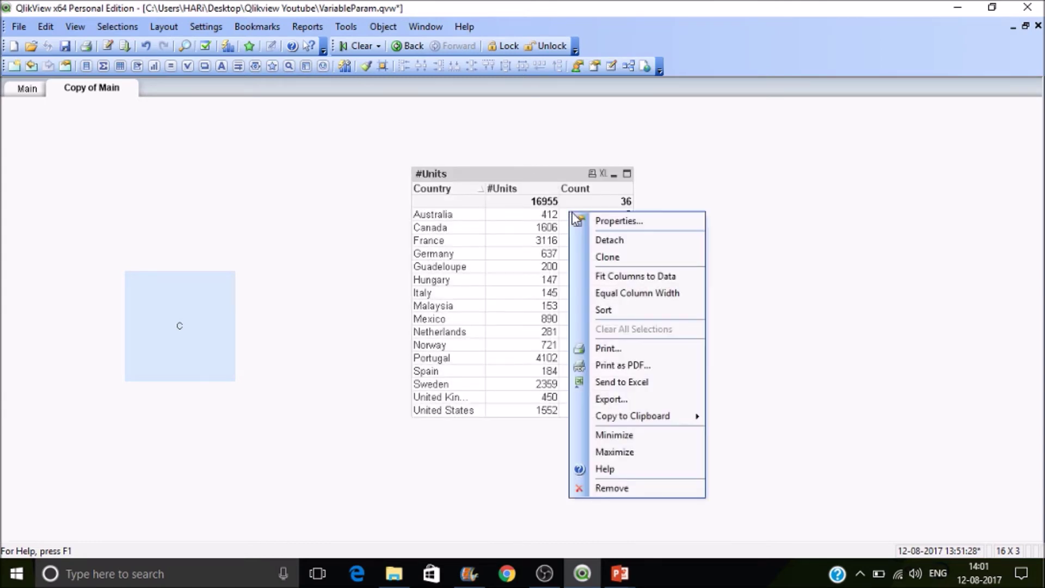
pyautogui.click(607, 220)
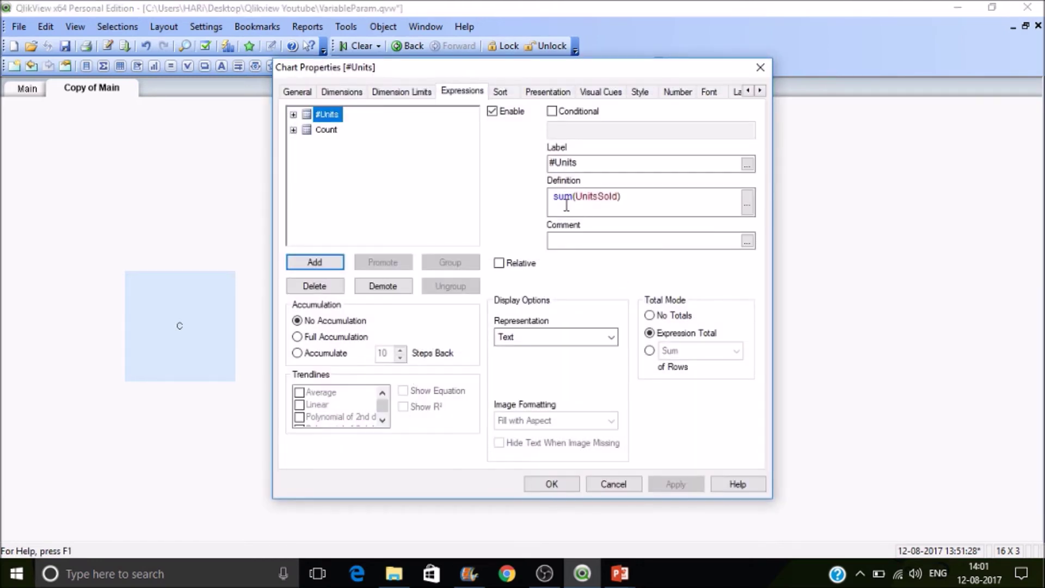
pyautogui.click(329, 131)
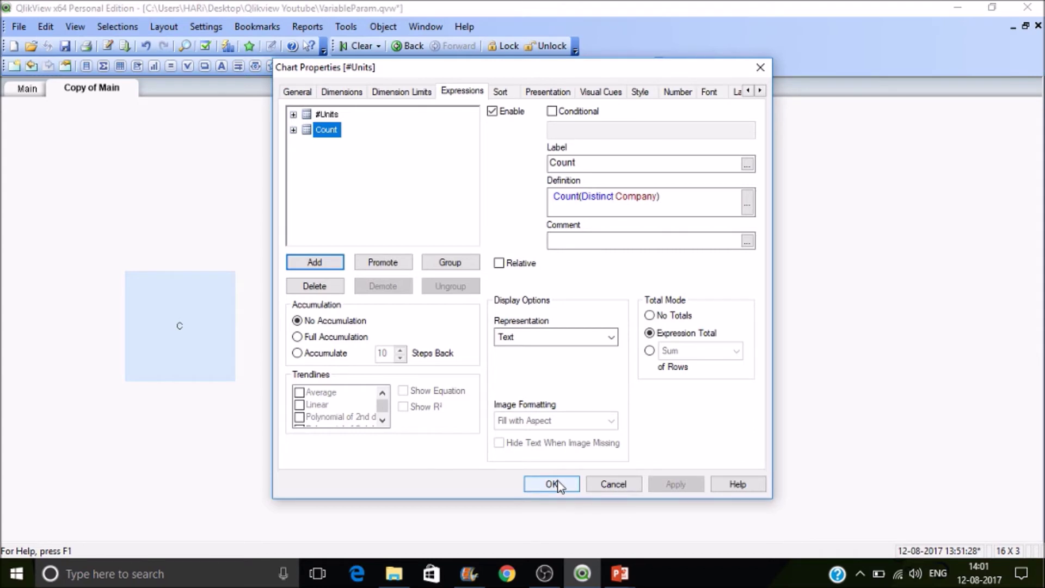
pyautogui.doubleClick(593, 196)
pyautogui.press('Delete')
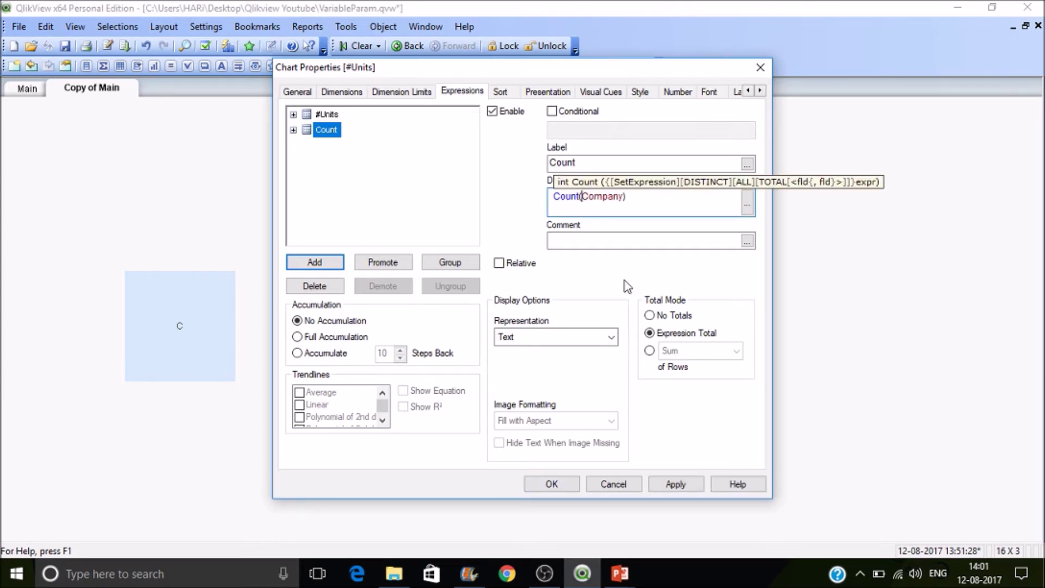
pyautogui.click(688, 485)
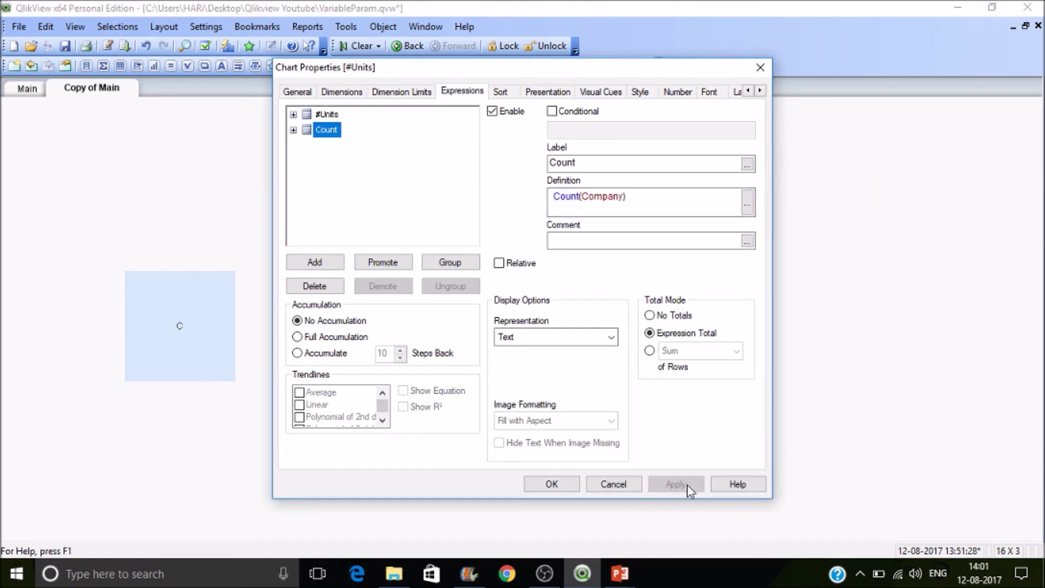
# Step: Review the #Units sum(UnitsSold) definition and close the chart properties
pyautogui.click(563, 200)
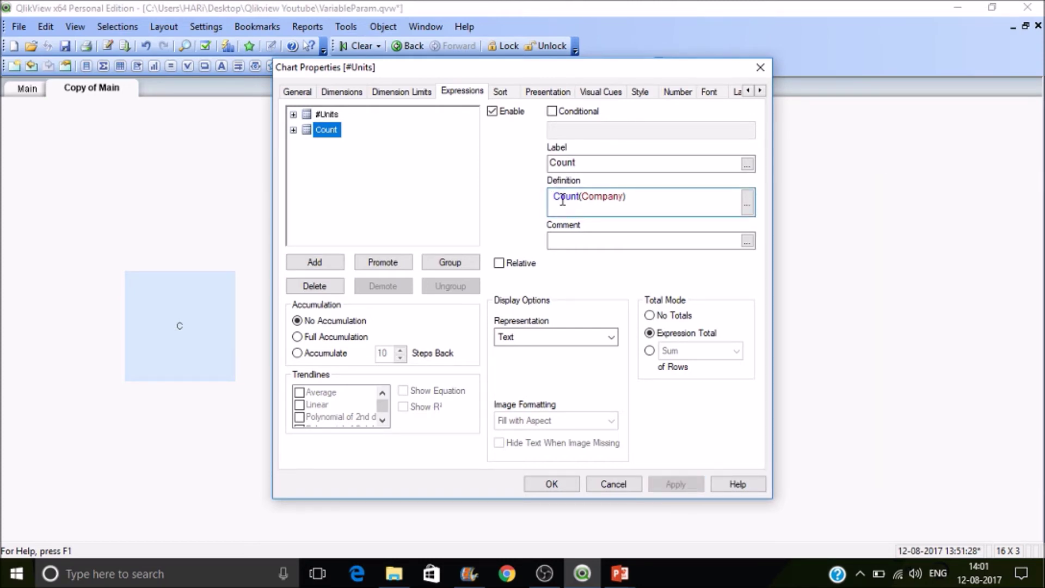
pyautogui.click(595, 202)
pyautogui.click(330, 117)
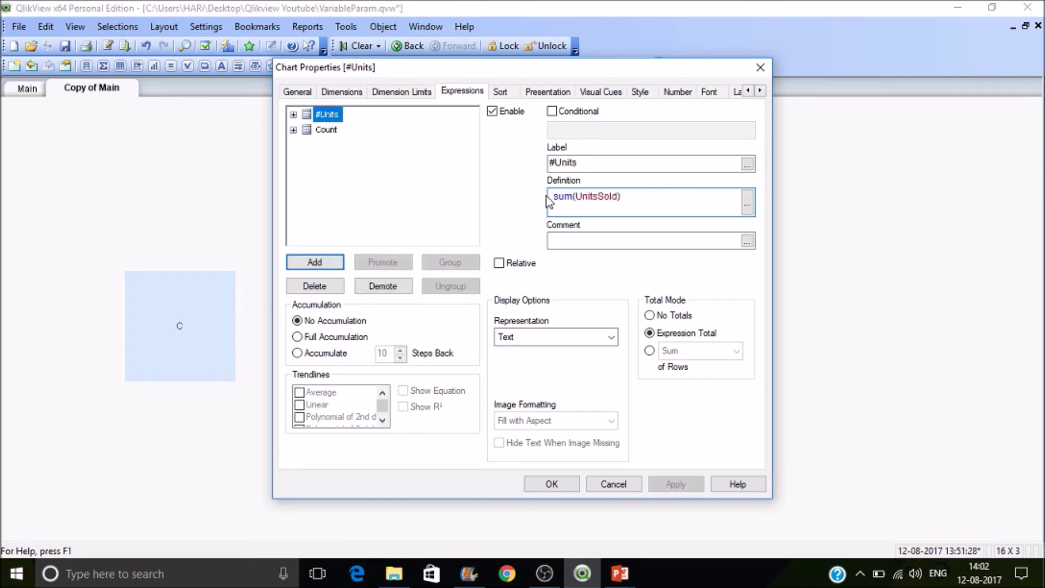
pyautogui.click(573, 200)
pyautogui.click(598, 200)
pyautogui.click(555, 486)
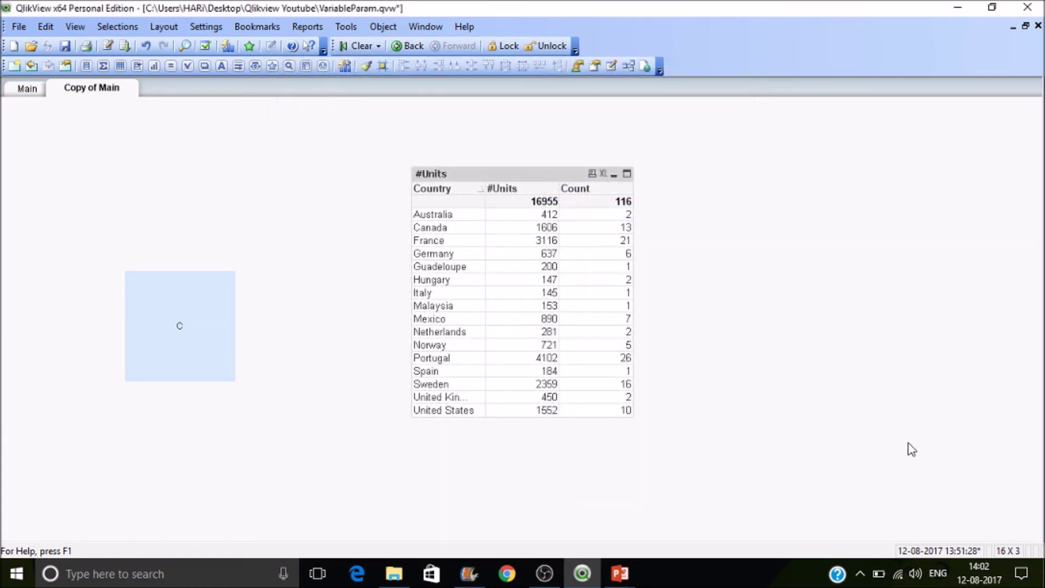
# Step: Add a second document variable named vExp
pyautogui.hotkey('ctrl', 'alt', 'v')
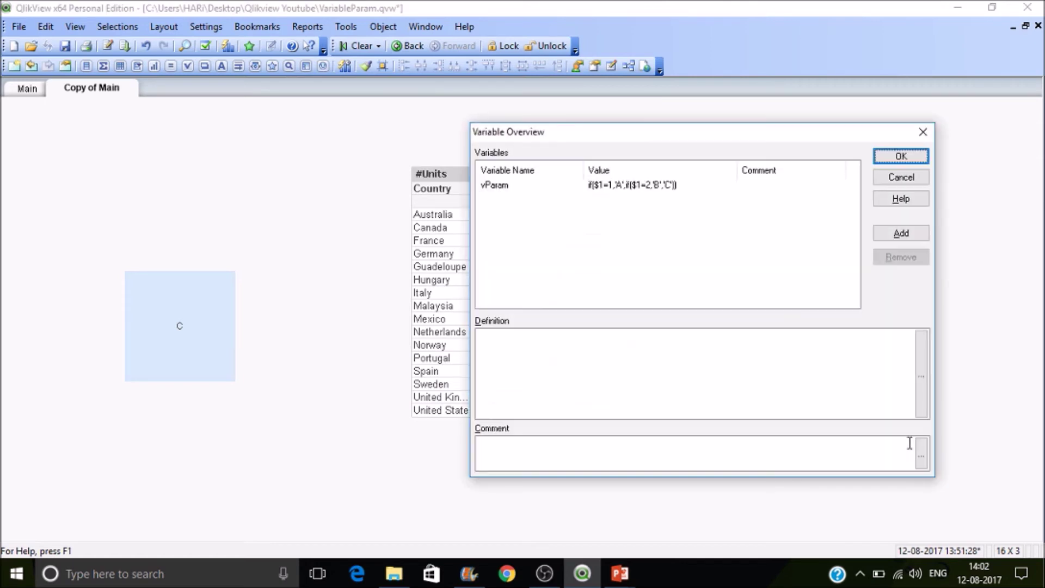
pyautogui.click(909, 234)
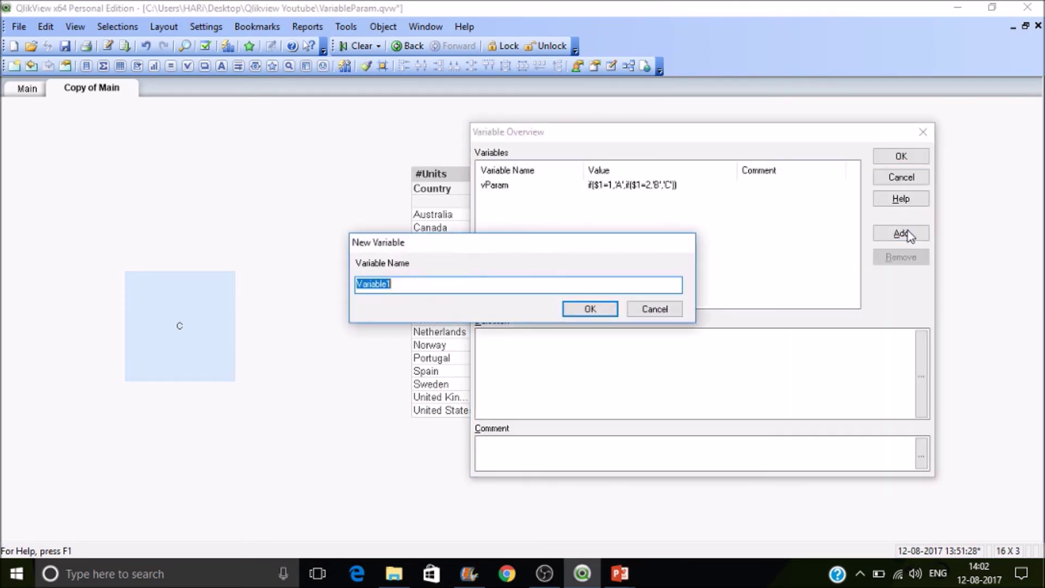
pyautogui.write('v')
pyautogui.write('Exp')
pyautogui.click(590, 313)
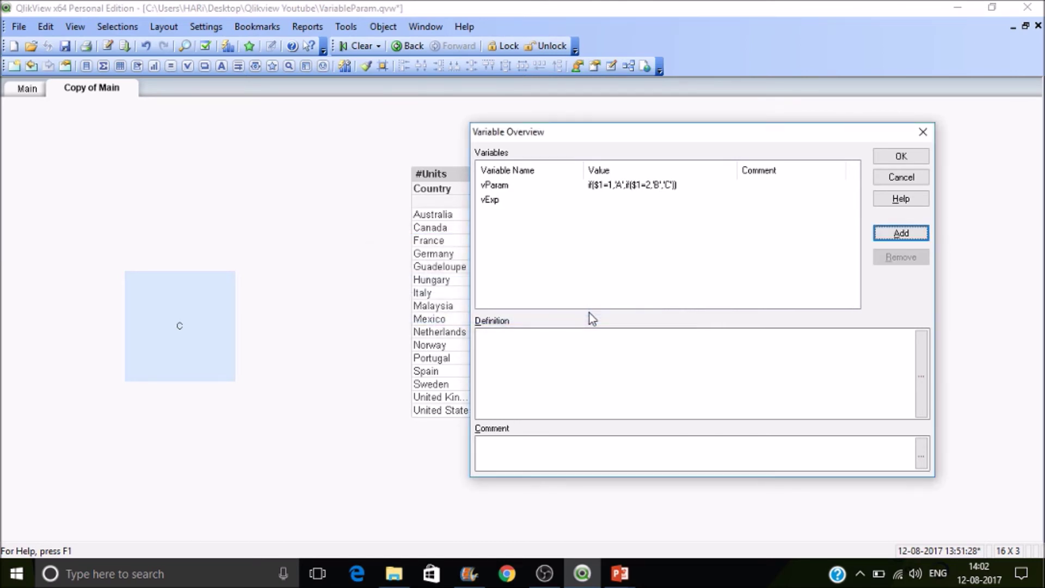
# Step: Give vExp the definition $1($2)
pyautogui.click(497, 203)
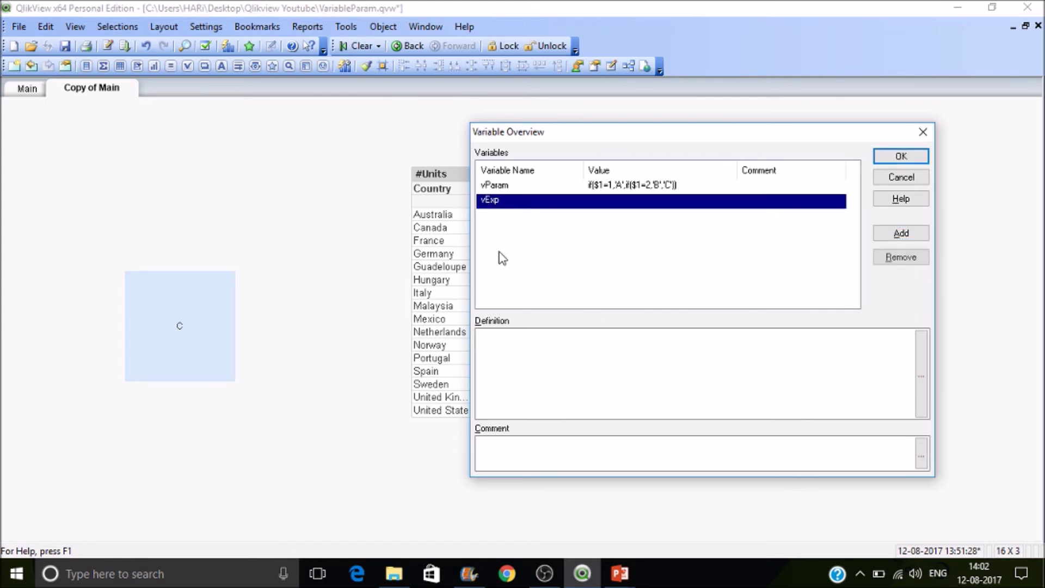
pyautogui.click(515, 343)
pyautogui.write('$')
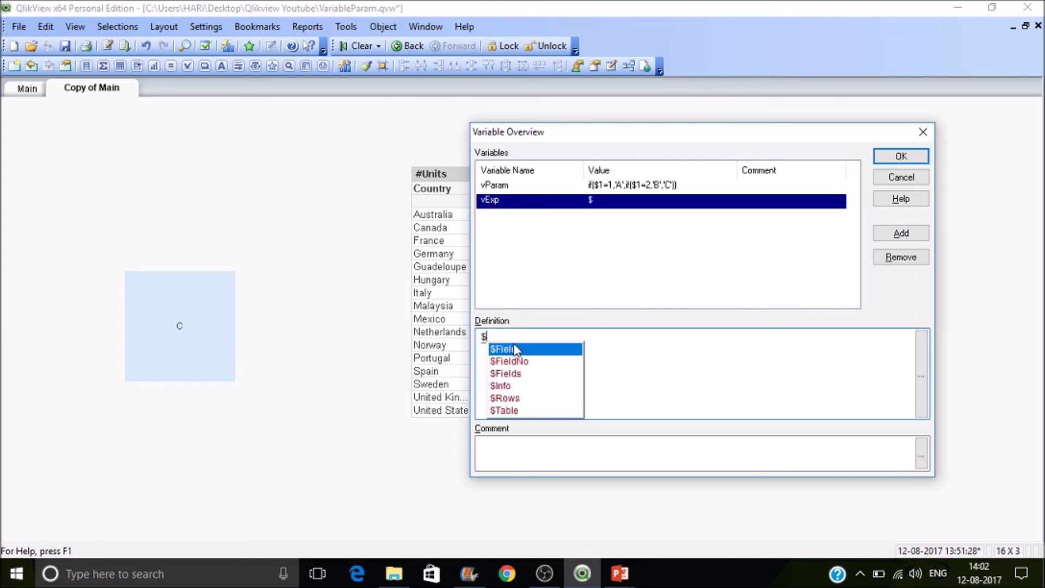
pyautogui.write('1(')
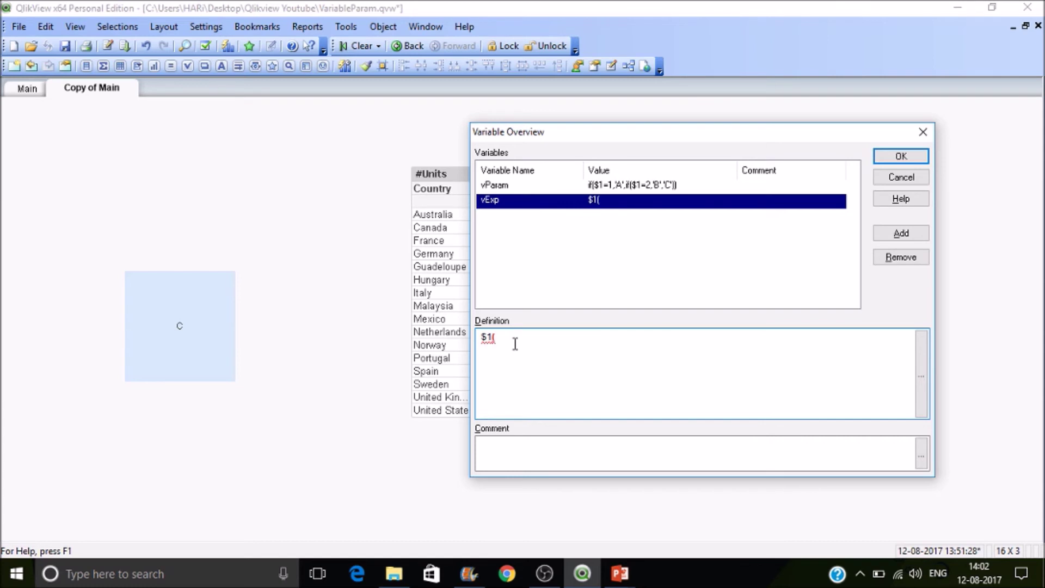
pyautogui.write('$2)')
# Step: Close the Variable Overview and open the #Units table's properties
pyautogui.click(491, 337)
pyautogui.click(882, 158)
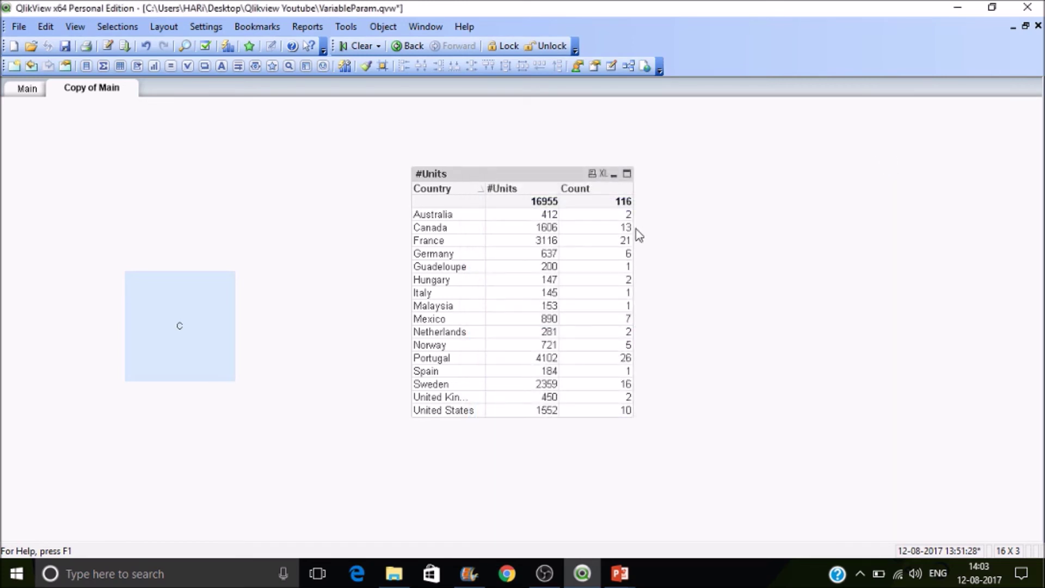
pyautogui.rightClick(548, 261)
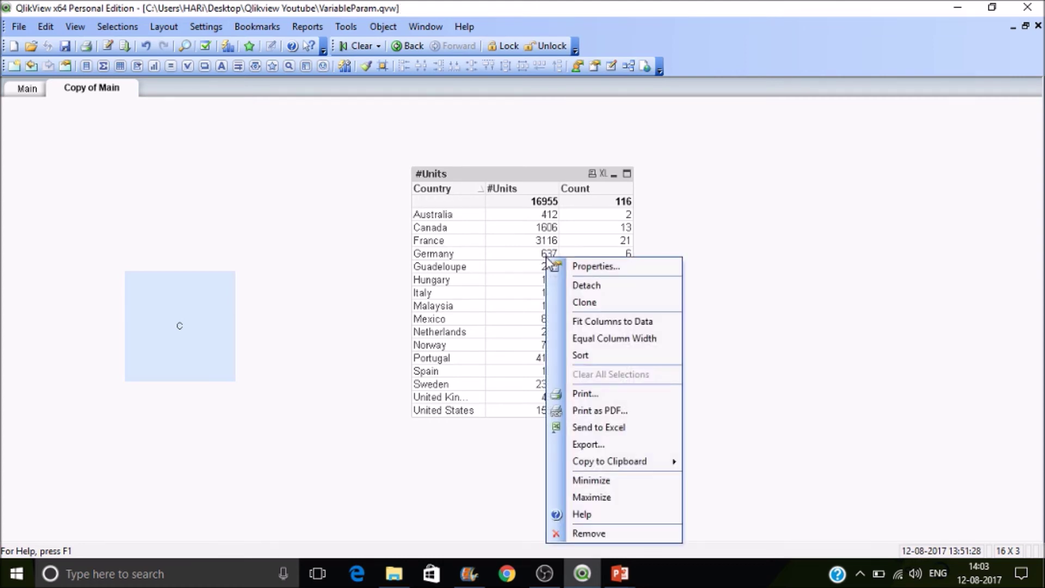
pyautogui.click(600, 266)
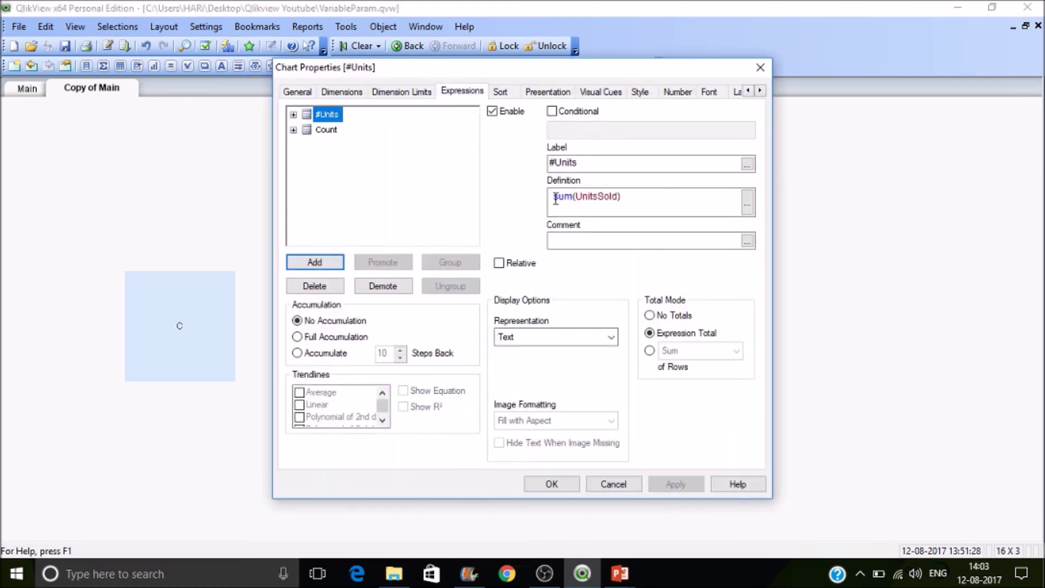
# Step: Insert vExp($1,$2) at the front of the #Units definition
pyautogui.click(554, 197)
pyautogui.write('//')
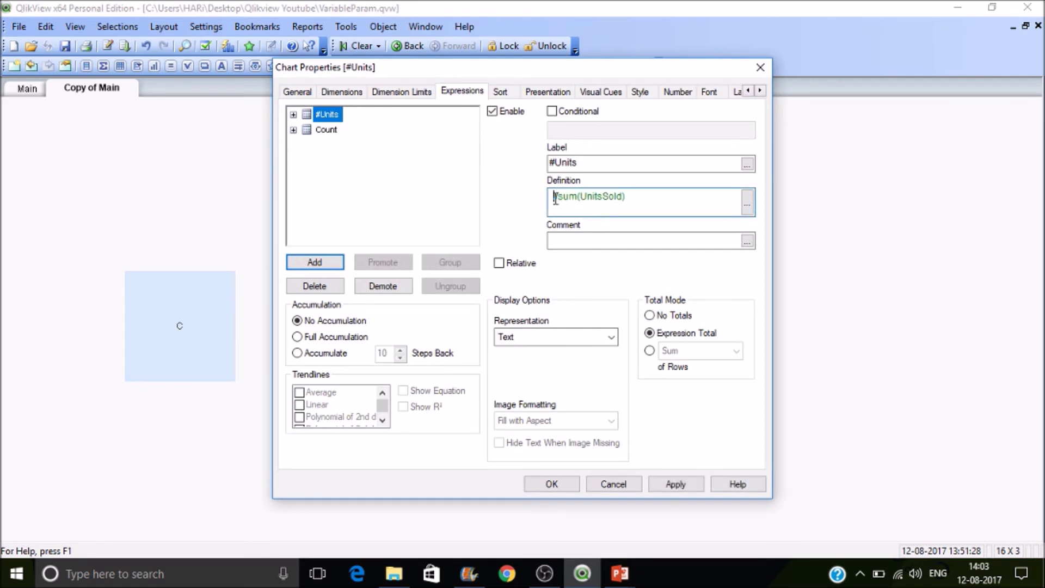
pyautogui.write('v')
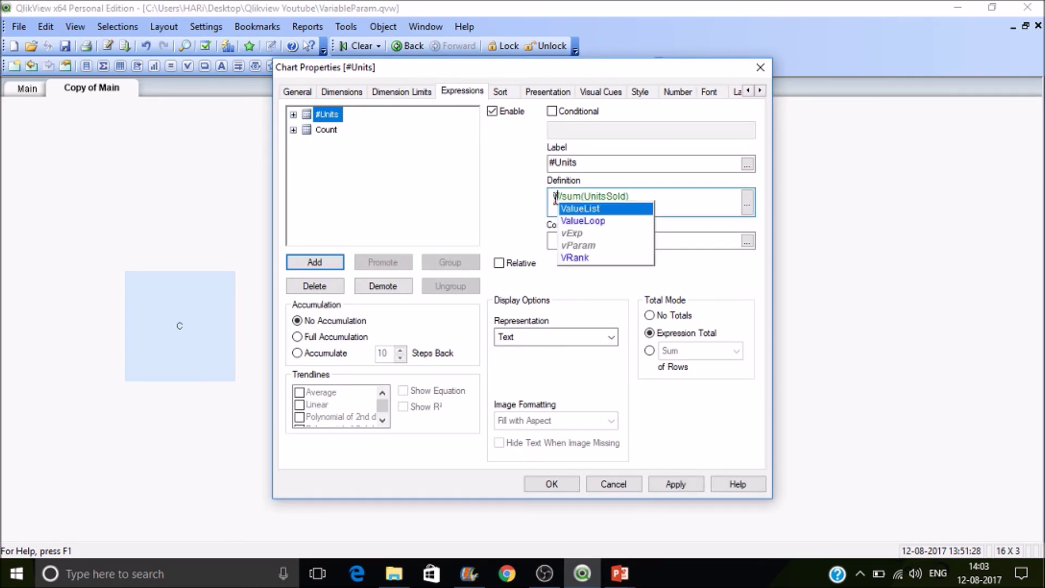
pyautogui.press('Down')
pyautogui.press('Down')
pyautogui.press('Return')
pyautogui.write('(')
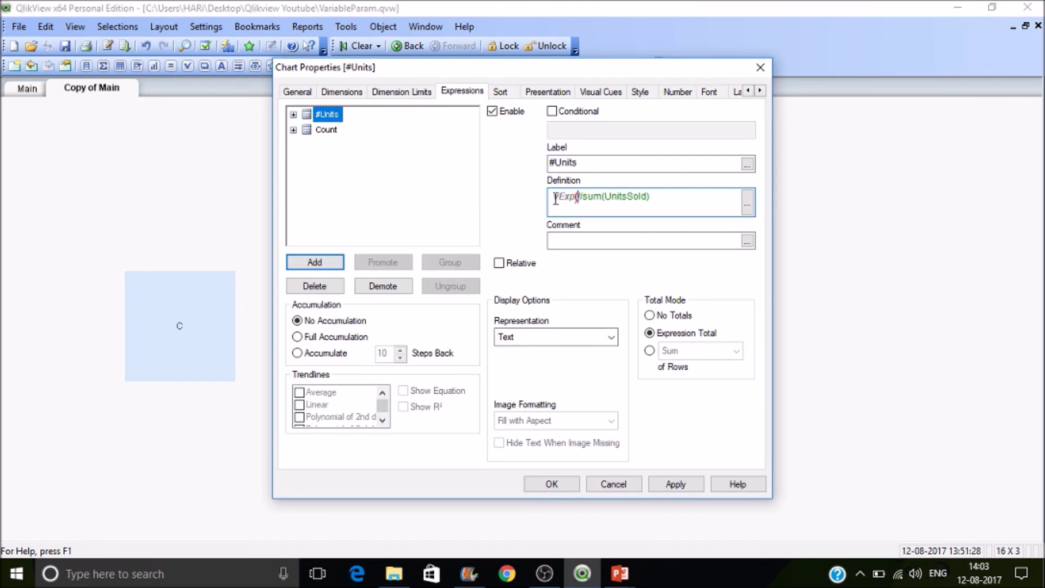
pyautogui.write(')')
pyautogui.write('$1')
pyautogui.write(',')
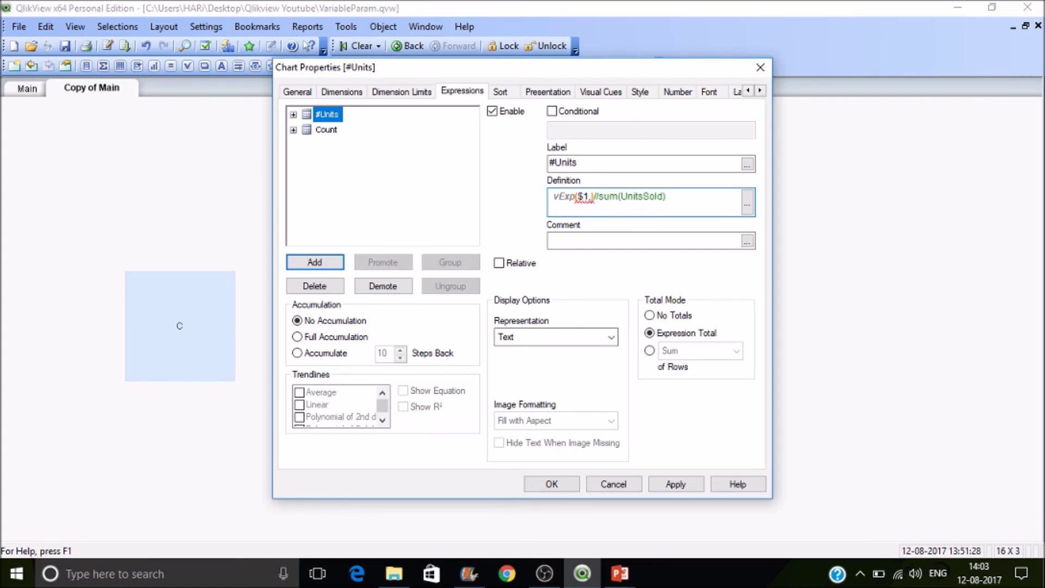
pyautogui.write('$2')
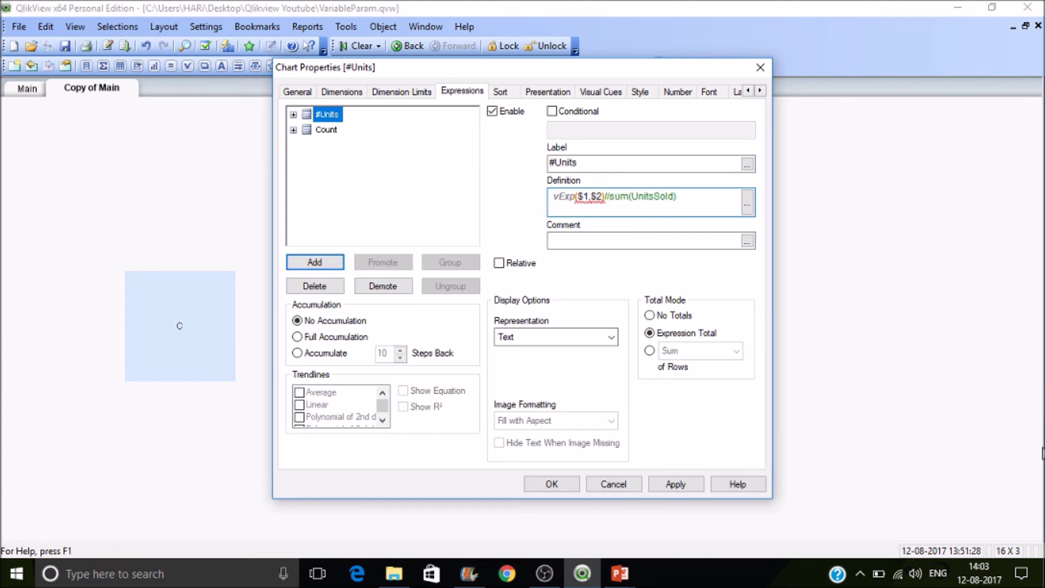
# Step: Replace the $1 and $2 placeholders so the call reads vExp(sum,UnitsSold)
pyautogui.doubleClick(618, 197)
pyautogui.doubleClick(584, 196)
pyautogui.press('BackSpace')
pyautogui.press('BackSpace')
pyautogui.press('Delete')
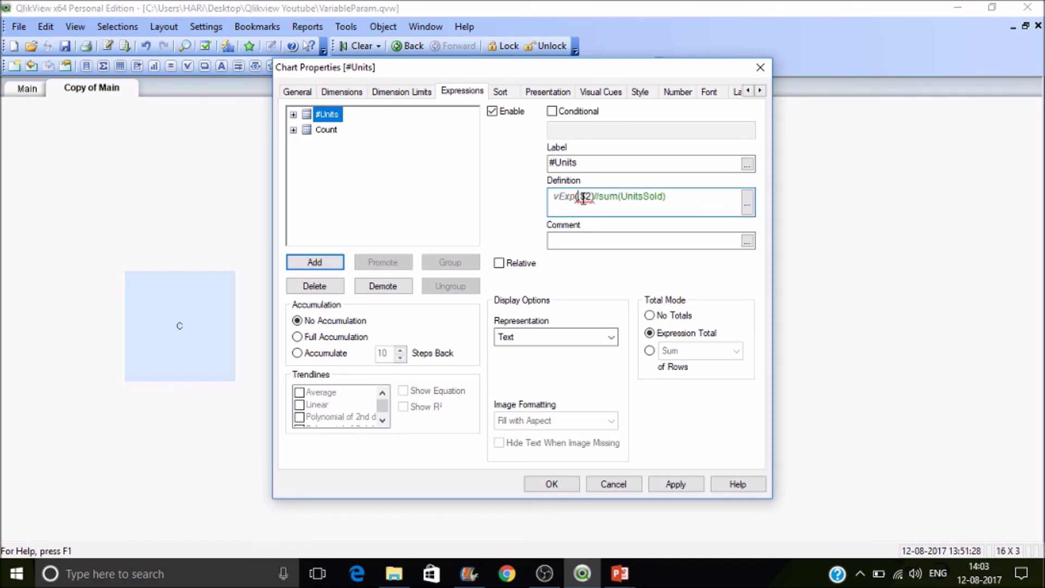
pyautogui.write('sum,')
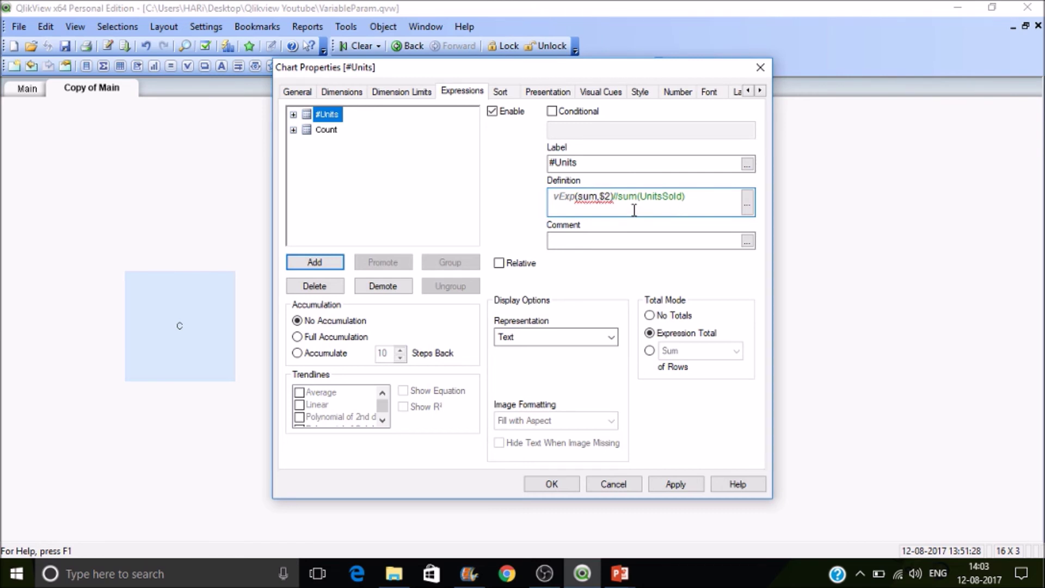
pyautogui.doubleClick(662, 197)
pyautogui.hotkey('ctrl', 'c')
pyautogui.click(605, 196)
pyautogui.doubleClick(605, 196)
pyautogui.press('BackSpace')
pyautogui.hotkey('ctrl', 'v')
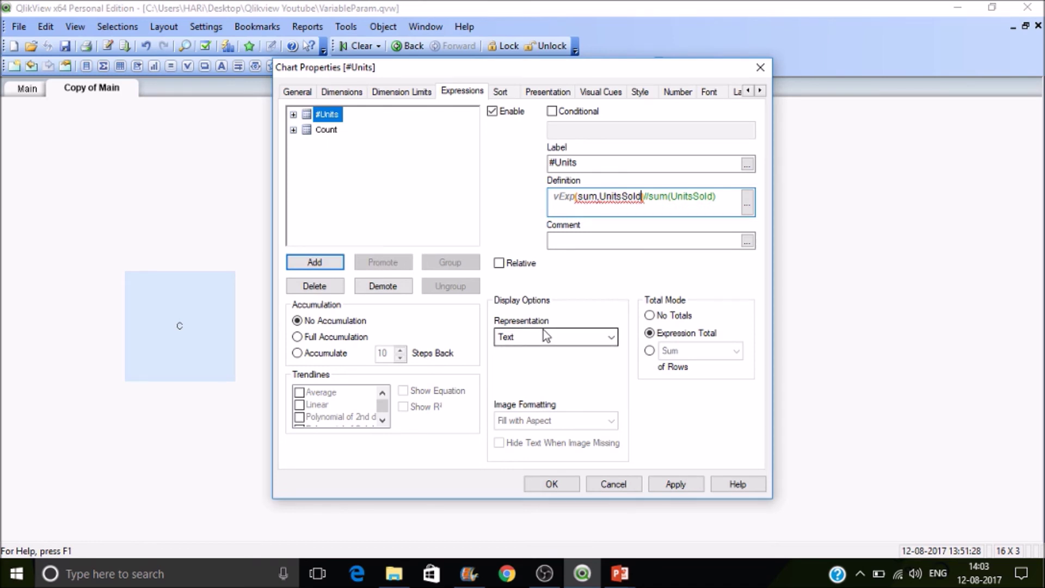
pyautogui.write('))')
# Step: Wrap the call in $( ), move //sum(UnitsSold) to its own line, and apply
pyautogui.press('Left')
pyautogui.press('Left')
pyautogui.press('Left')
pyautogui.press('Left')
pyautogui.press('Left')
pyautogui.press('Left')
pyautogui.press('Left')
pyautogui.press('Left')
pyautogui.press('Left')
pyautogui.press('Left')
pyautogui.press('Left')
pyautogui.press('Left')
pyautogui.press('Left')
pyautogui.press('Left')
pyautogui.press('Left')
pyautogui.press('Left')
pyautogui.press('Left')
pyautogui.press('Left')
pyautogui.press('Left')
pyautogui.press('Left')
pyautogui.write('(')
pyautogui.press('BackSpace')
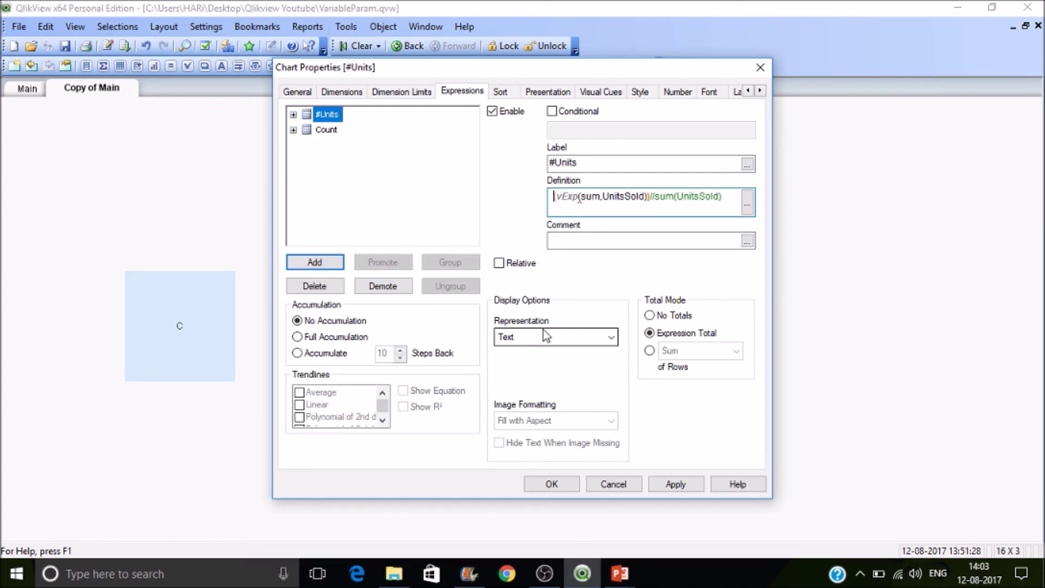
pyautogui.write('$(')
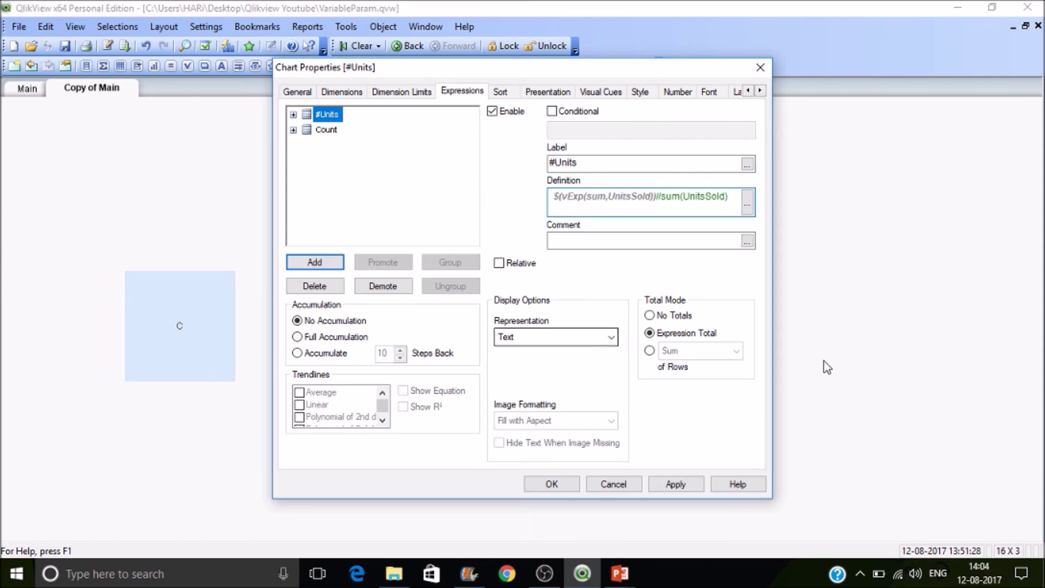
pyautogui.click(657, 196)
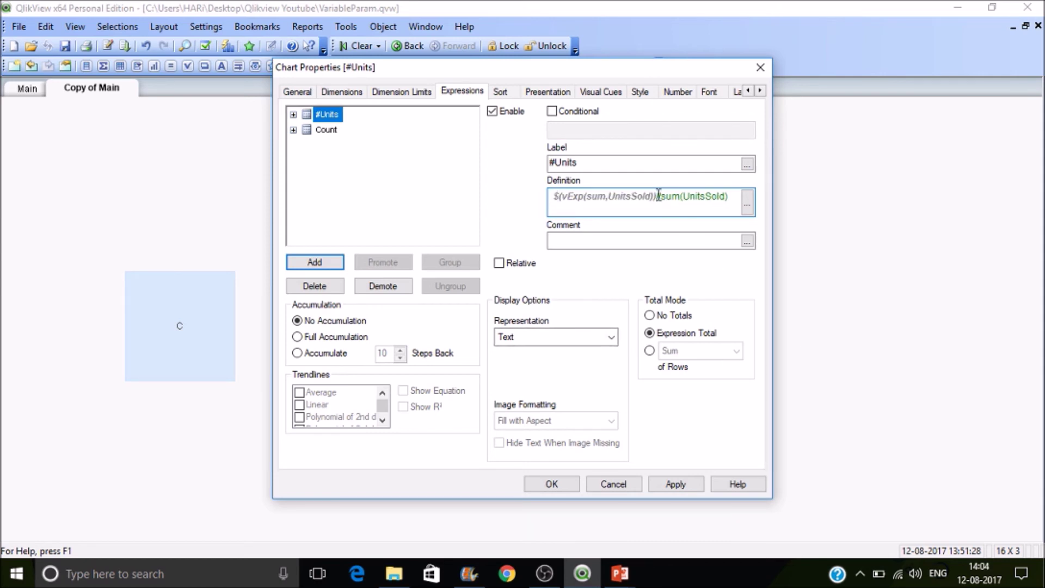
pyautogui.press('Return')
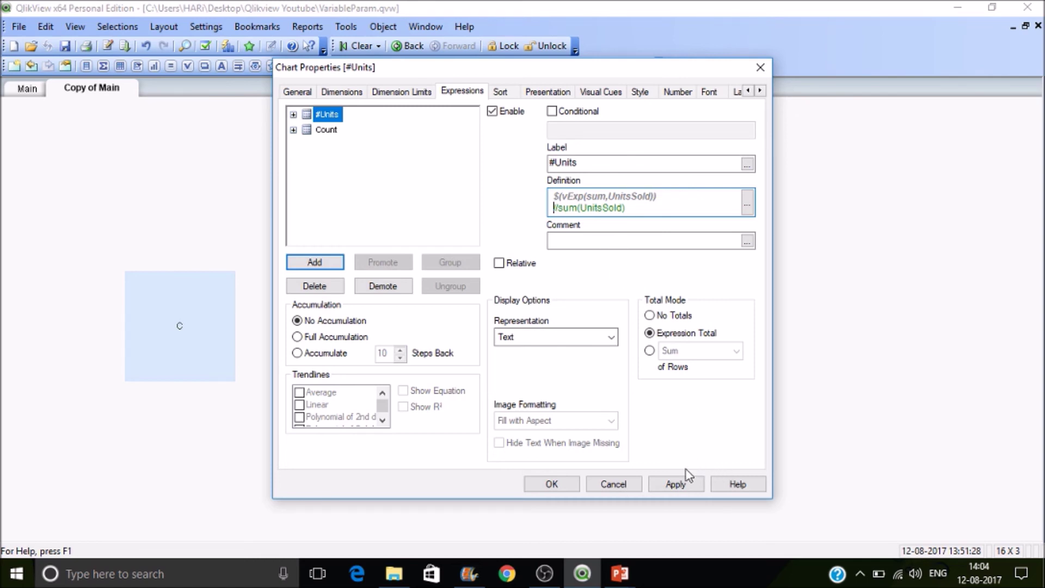
pyautogui.click(679, 490)
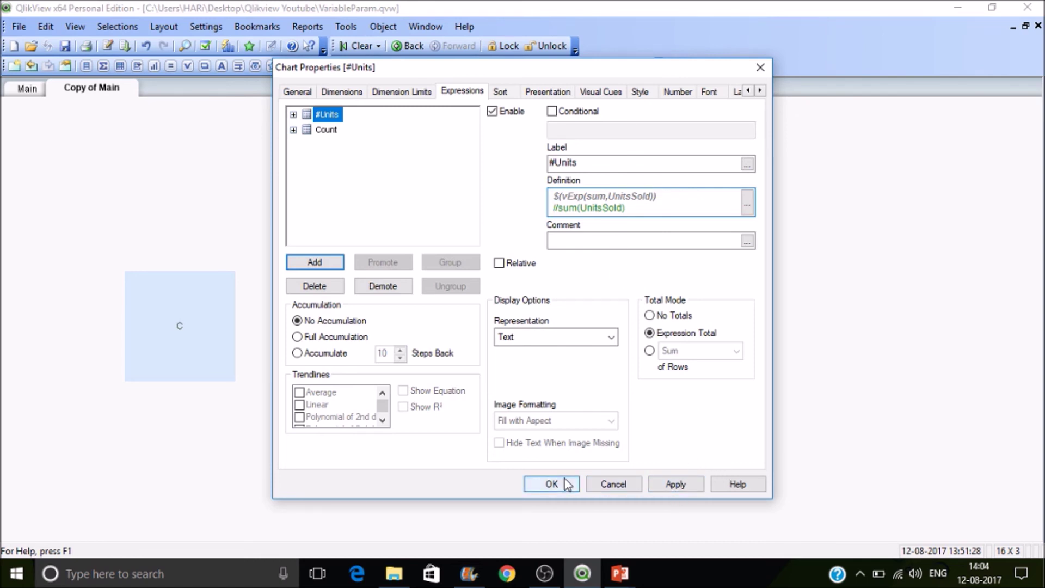
pyautogui.click(680, 484)
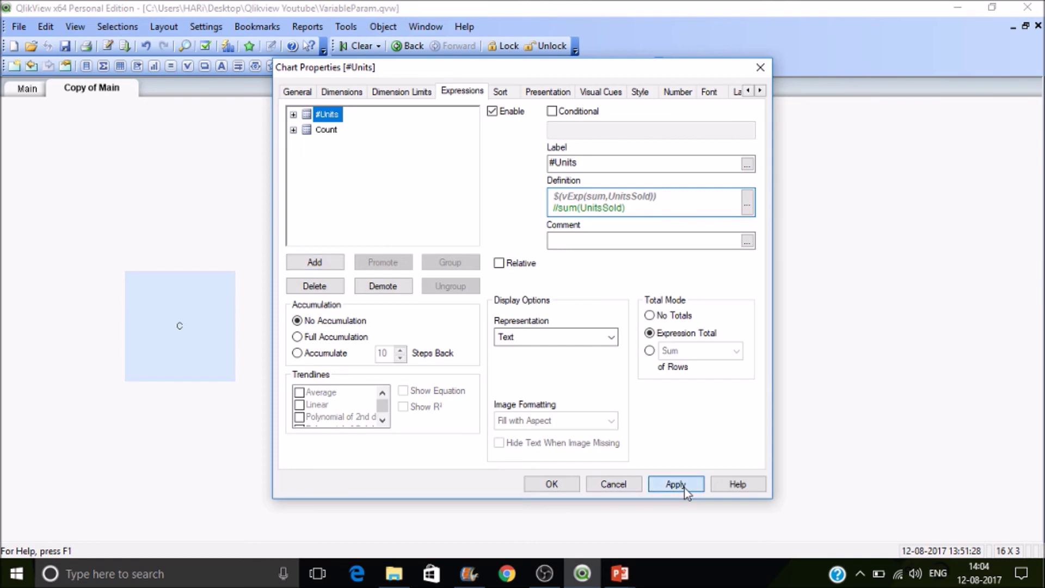
# Step: Close chart properties and select vExp in the Variable Overview
pyautogui.click(552, 484)
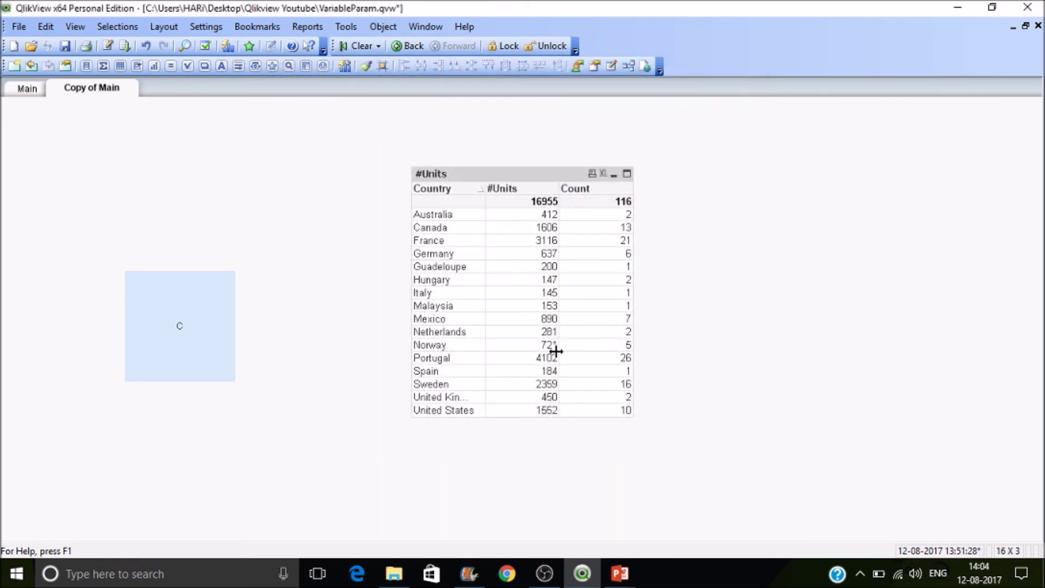
pyautogui.hotkey('ctrl', 'alt', 'v')
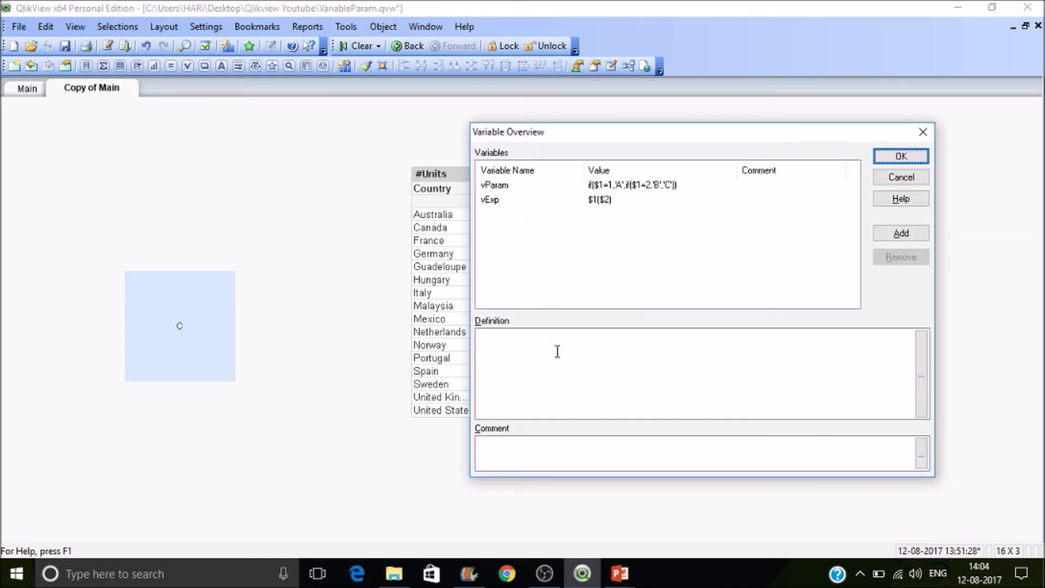
pyautogui.click(493, 202)
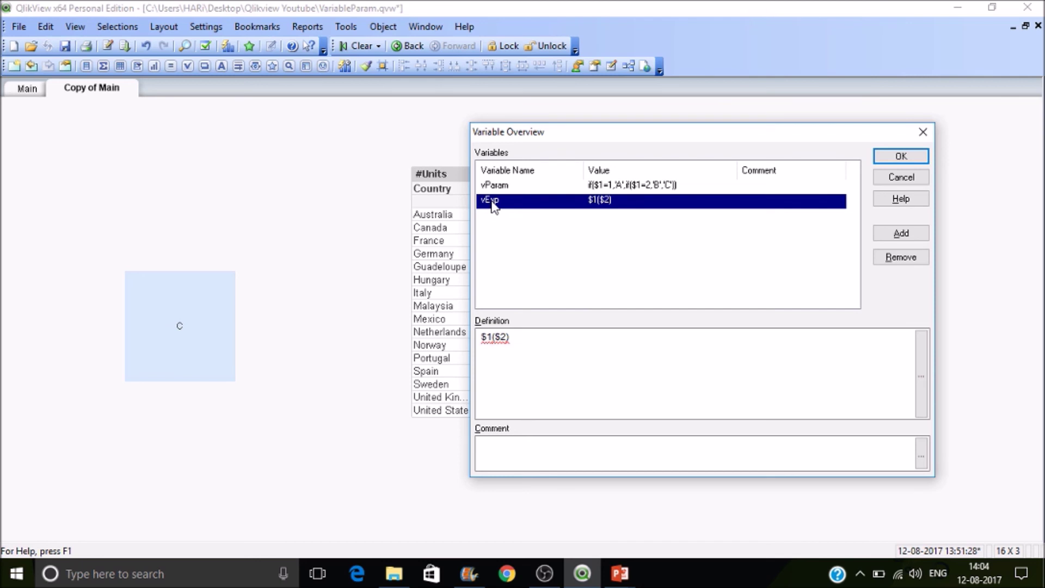
# Step: Add then remove a //vExp(Sum,UnitsSold) comment, leaving vExp defined as $1($2)
pyautogui.click(536, 339)
pyautogui.write('//')
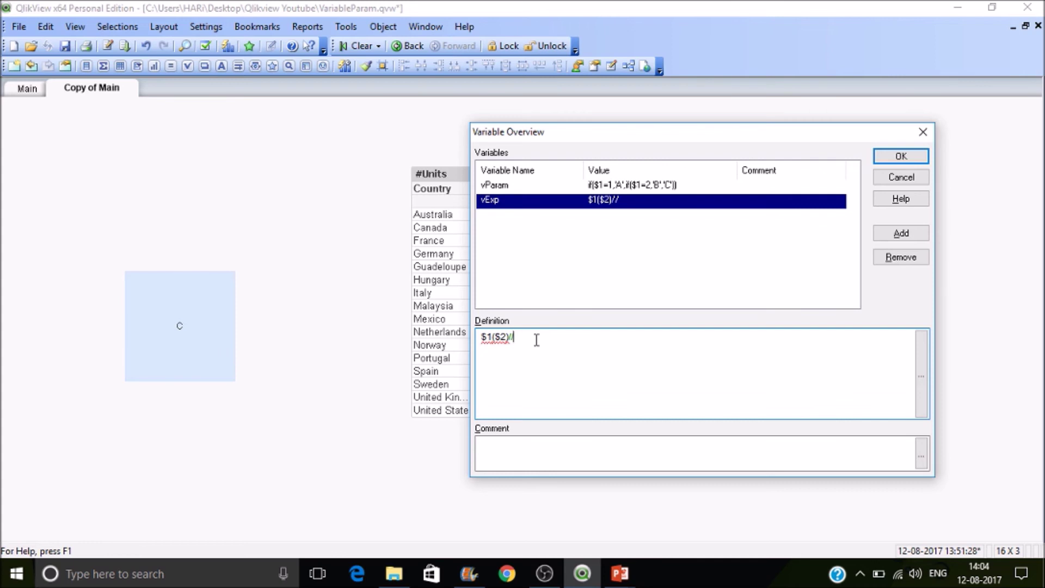
pyautogui.write('vExp(Sum,Uni')
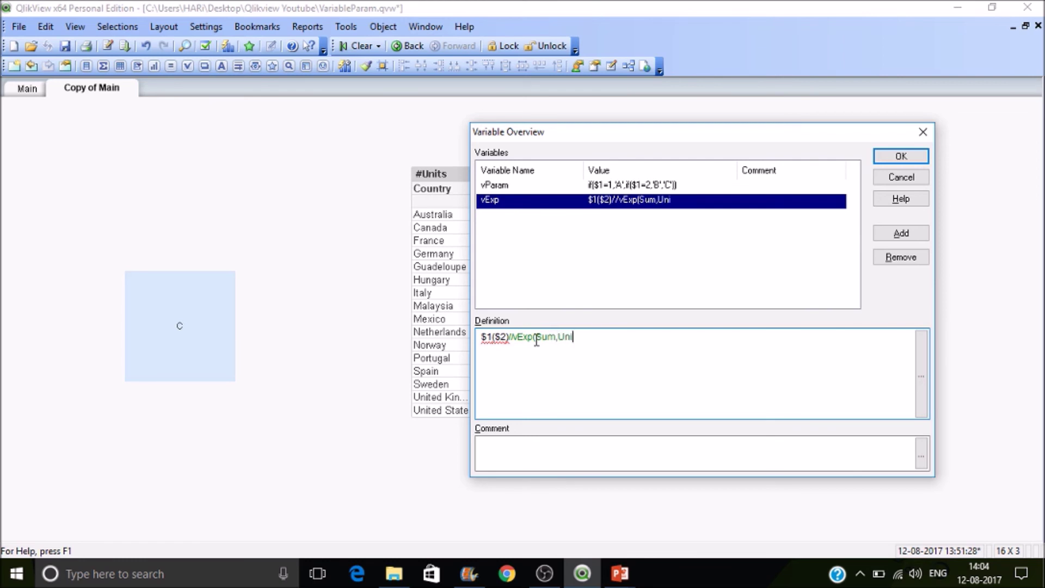
pyautogui.write('tsSold')
pyautogui.click(547, 338)
pyautogui.moveTo(606, 336); pyautogui.dragTo(509, 349)
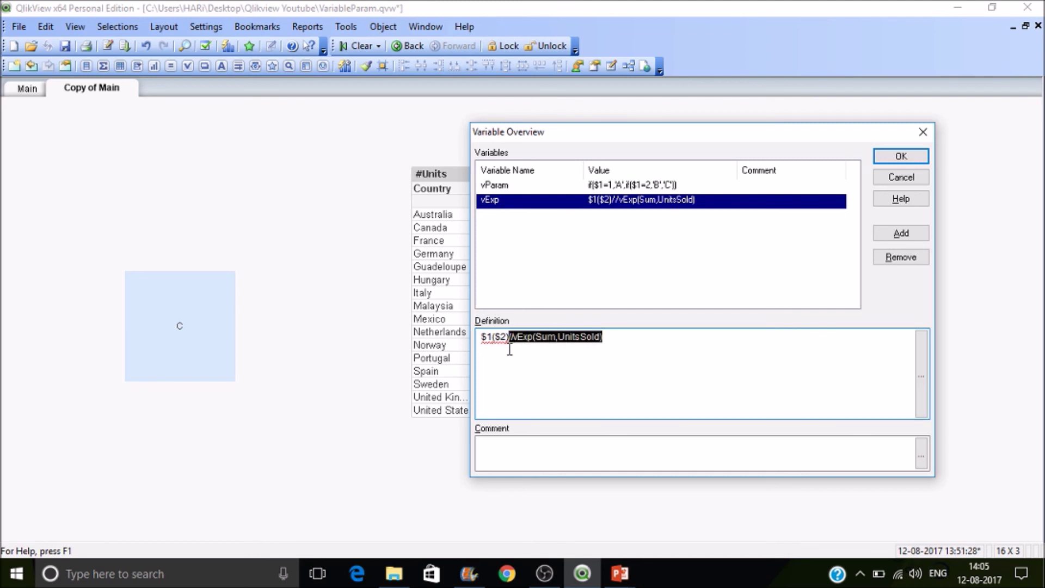
pyautogui.press('BackSpace')
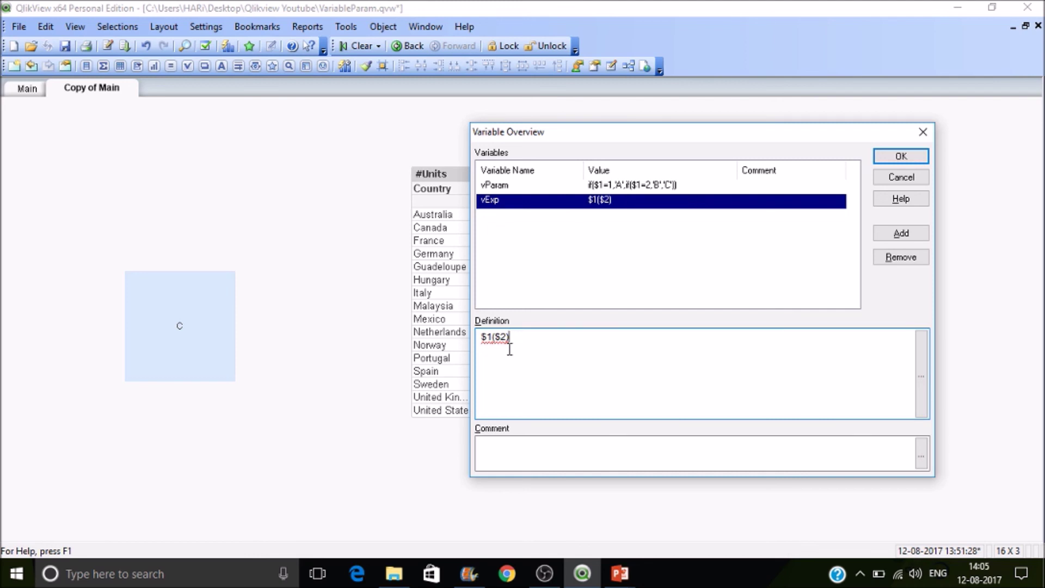
pyautogui.click(901, 161)
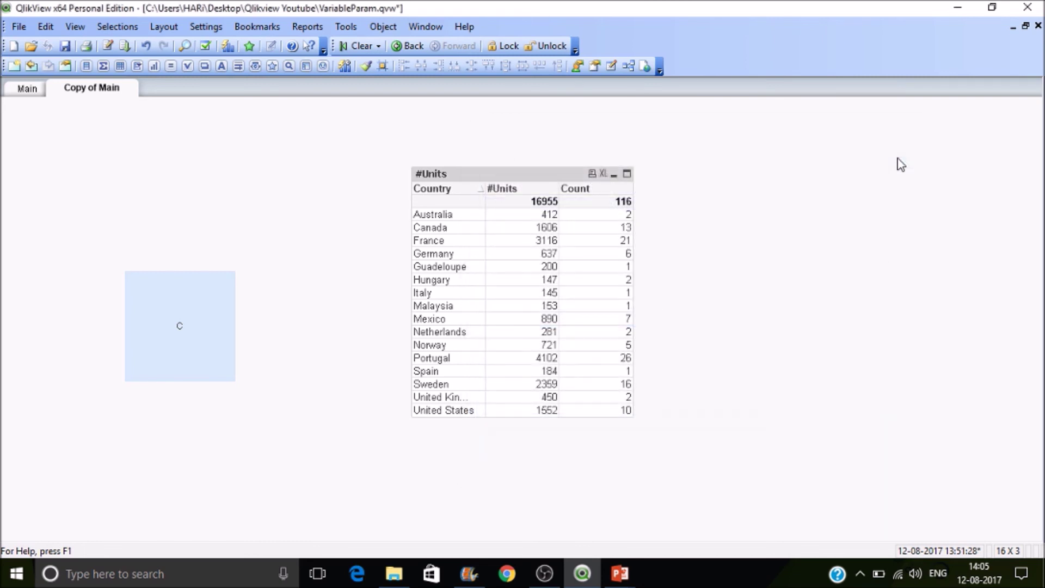
# Step: Delete the commented //sum(UnitsSold) line from the #Units definition
pyautogui.rightClick(581, 270)
pyautogui.click(609, 277)
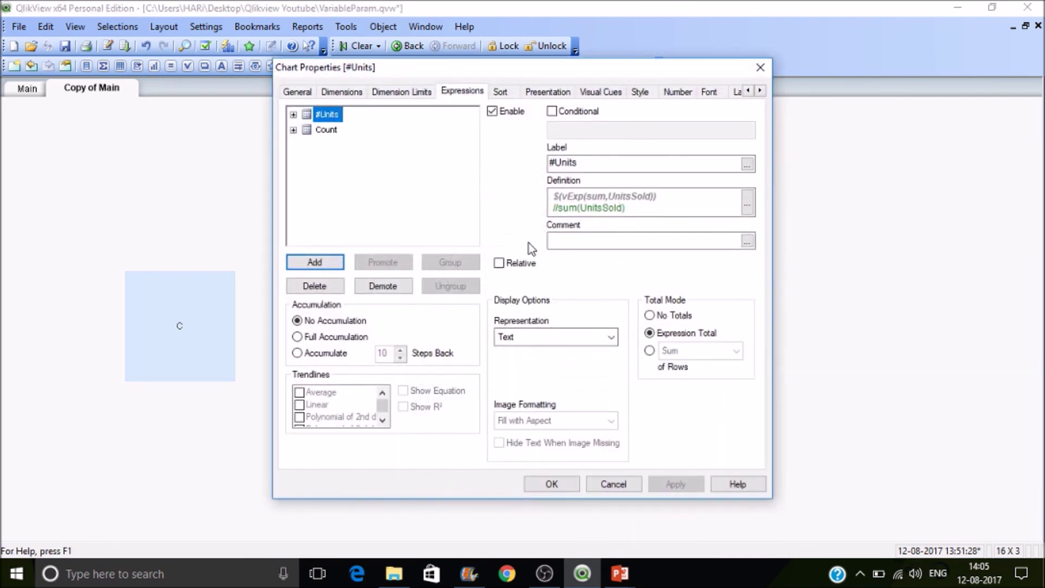
pyautogui.moveTo(627, 209); pyautogui.dragTo(548, 213)
pyautogui.hotkey('ctrl', 'c')
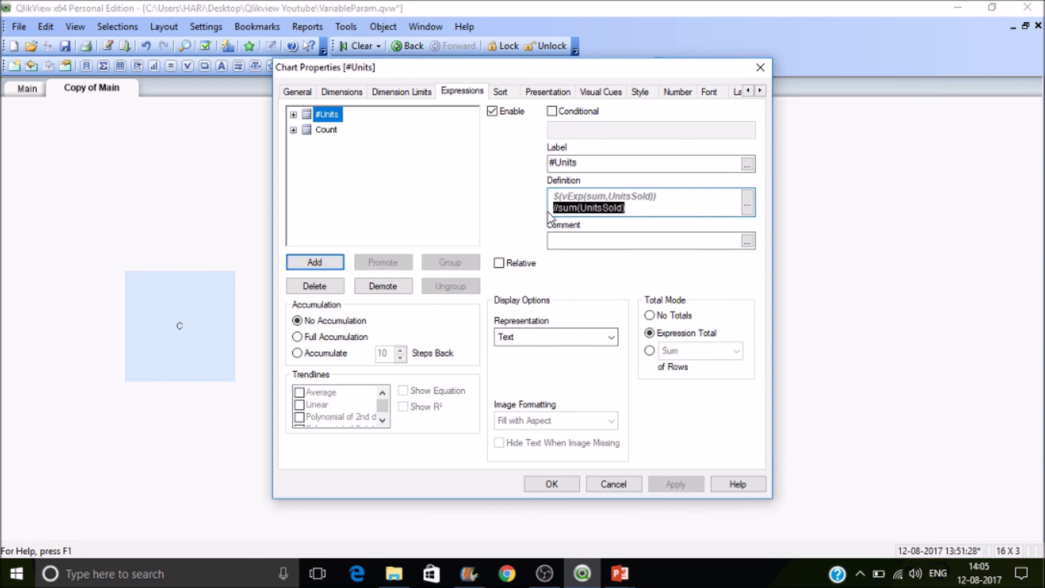
pyautogui.press('BackSpace')
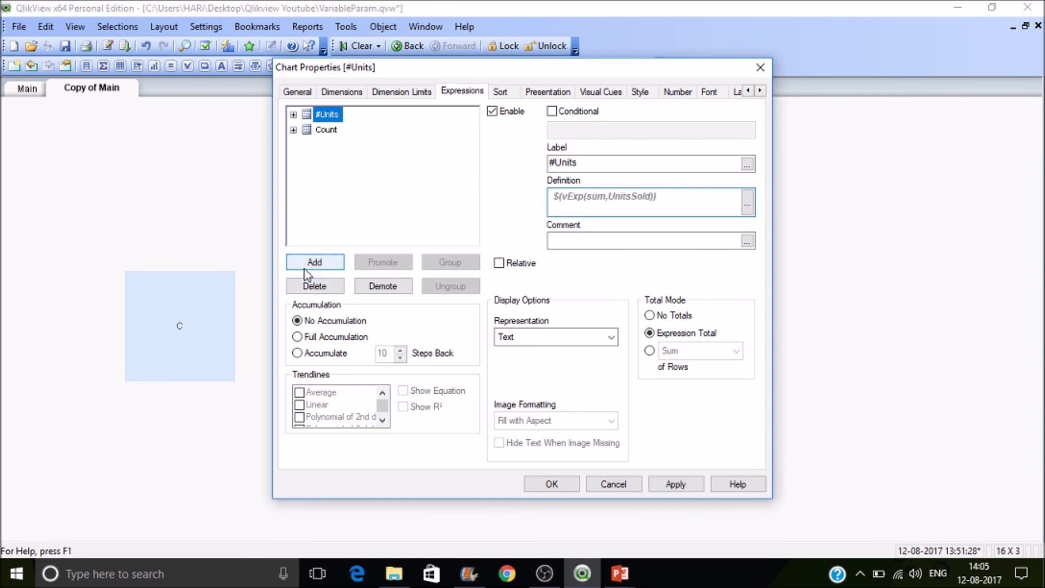
# Step: Add an uncommented sum(UnitsSold) expression, promote it above Count, and apply
pyautogui.click(313, 263)
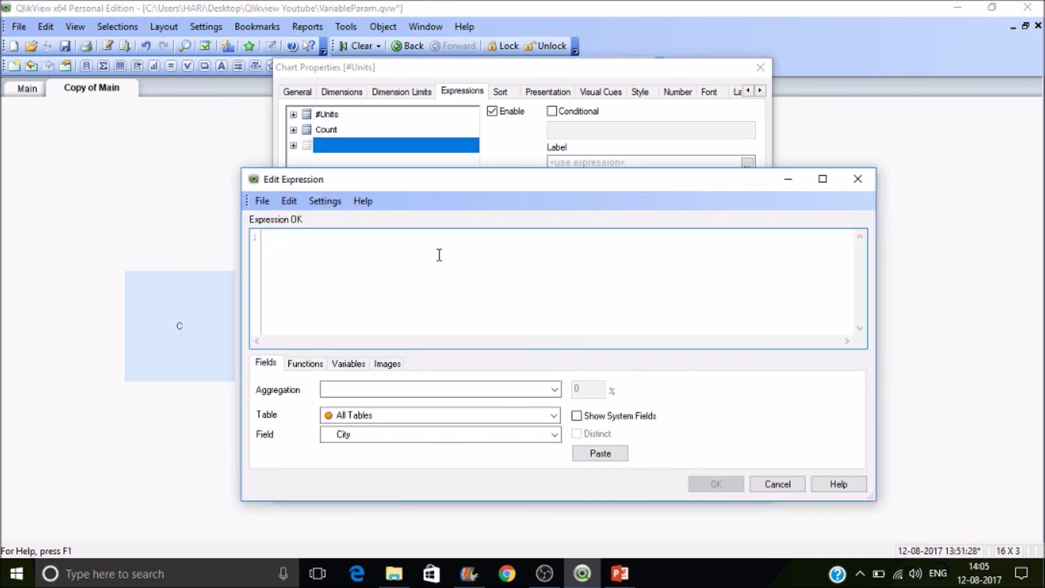
pyautogui.hotkey('ctrl', 'v')
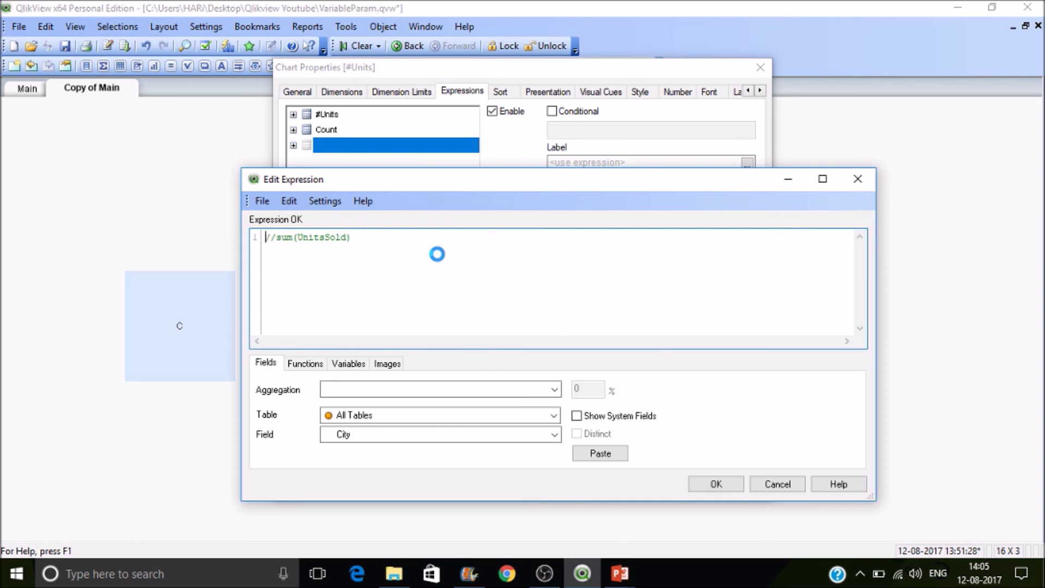
pyautogui.press('Delete')
pyautogui.press('Delete')
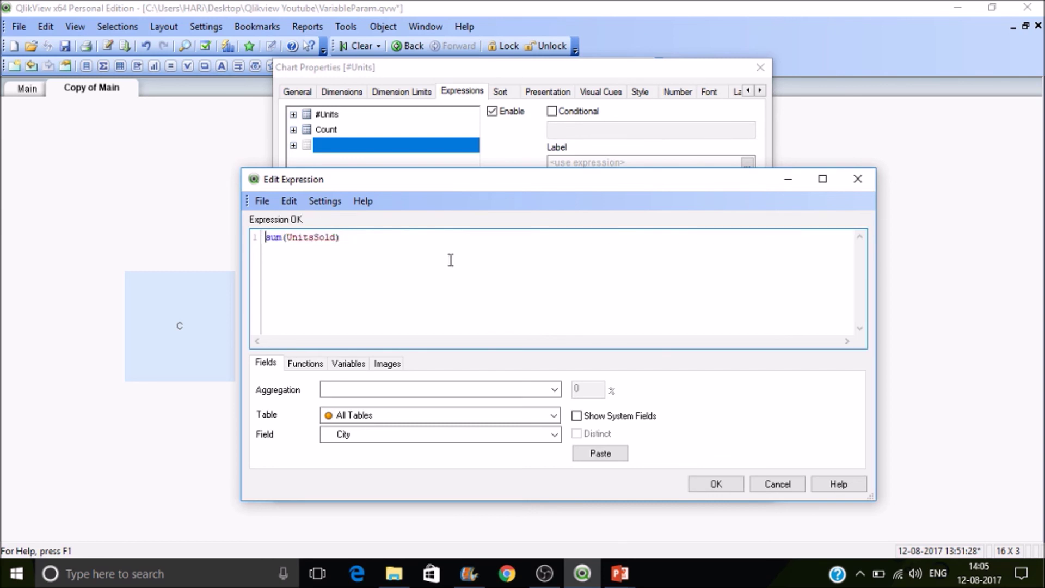
pyautogui.click(716, 484)
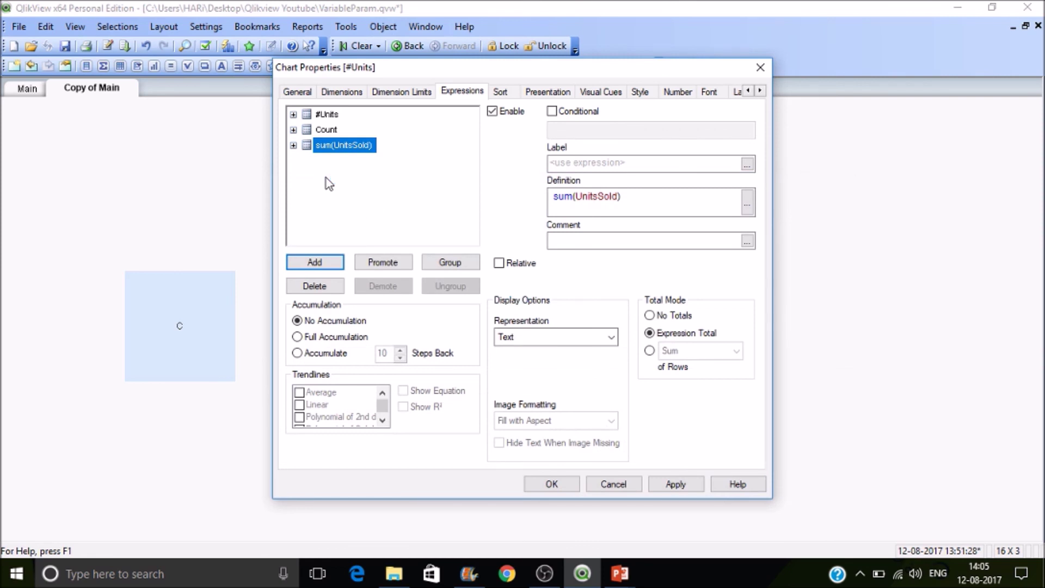
pyautogui.click(598, 165)
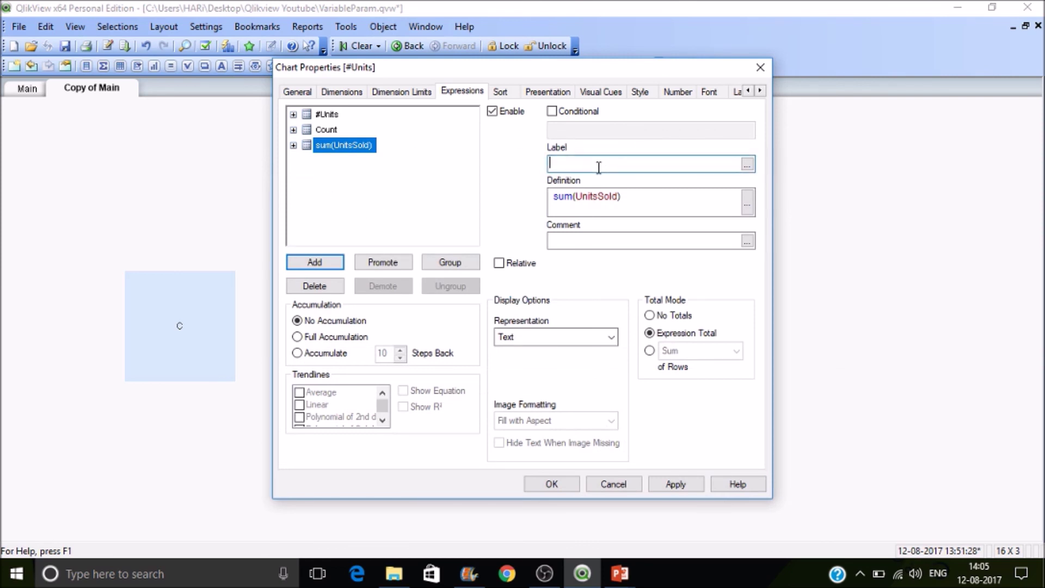
pyautogui.click(373, 264)
pyautogui.click(685, 485)
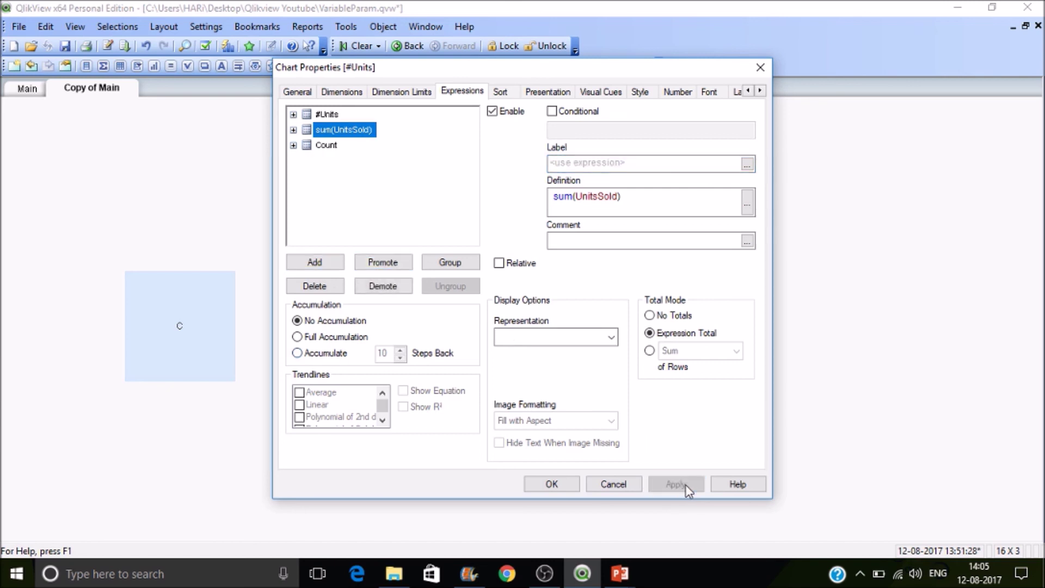
pyautogui.click(571, 487)
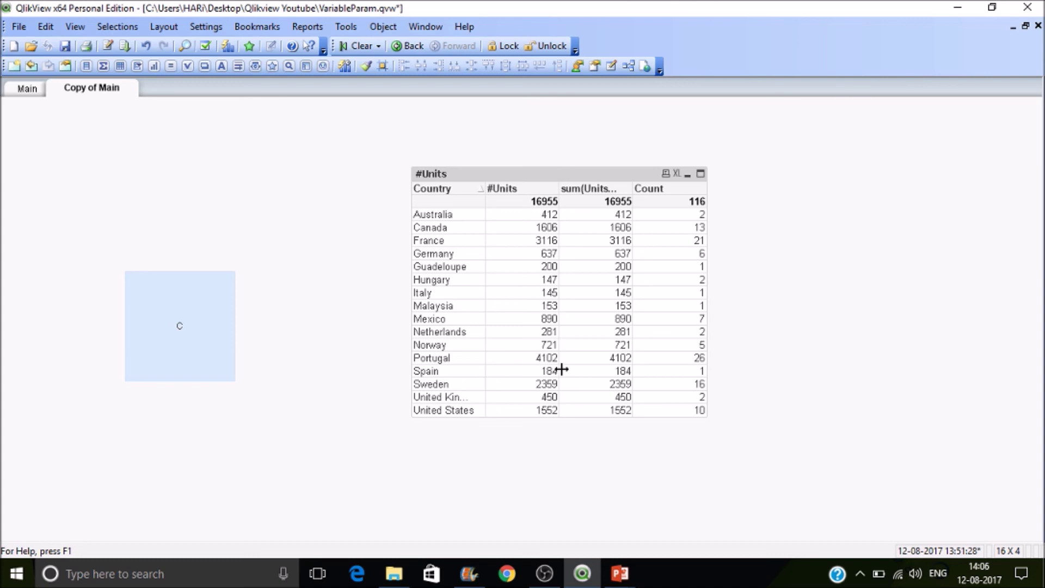
# Step: Review the sum(UnitsSold) expression in chart properties, then switch to the PowerPoint slides
pyautogui.rightClick(605, 327)
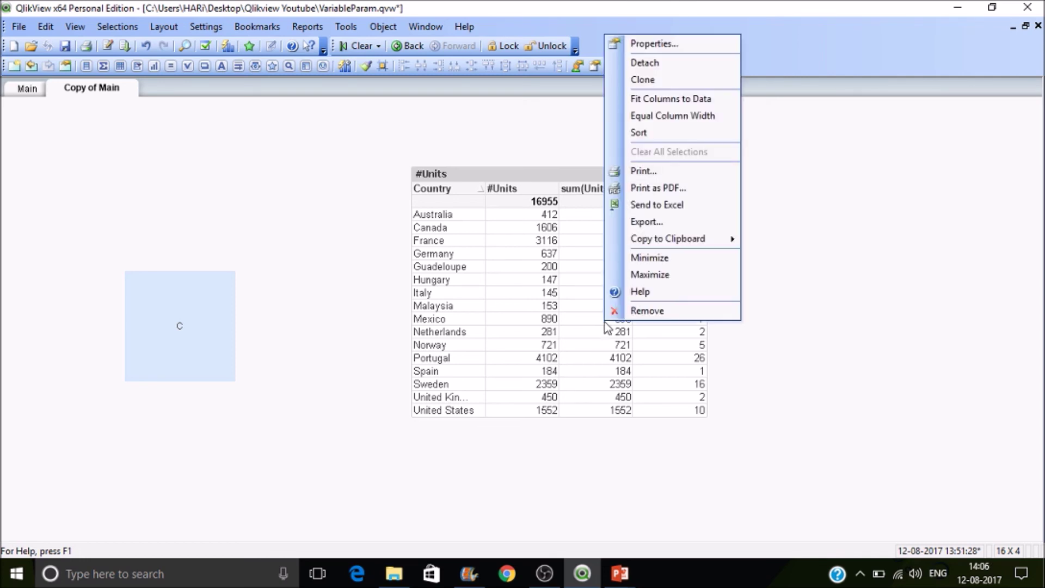
pyautogui.click(682, 46)
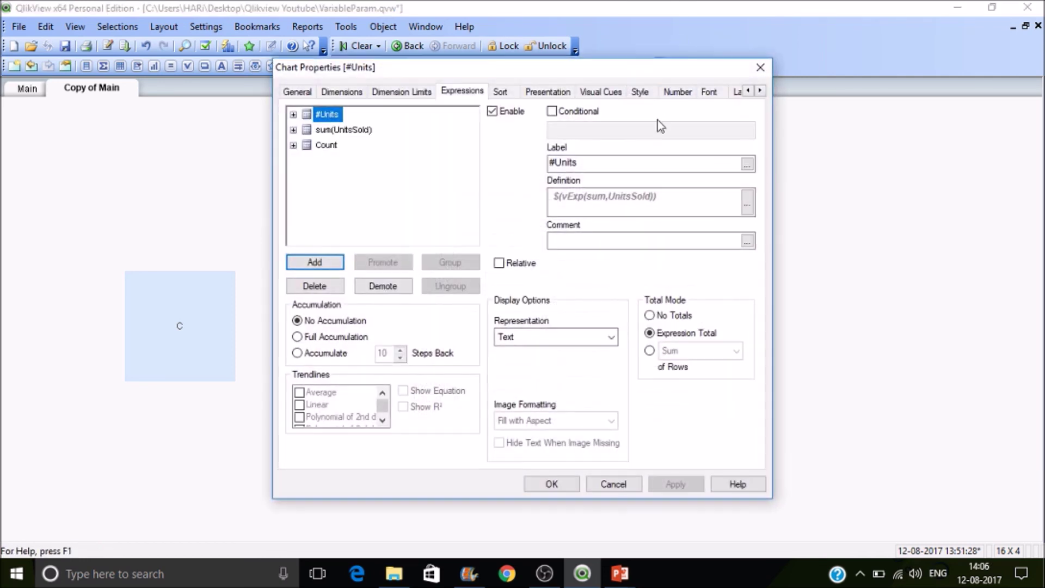
pyautogui.click(348, 131)
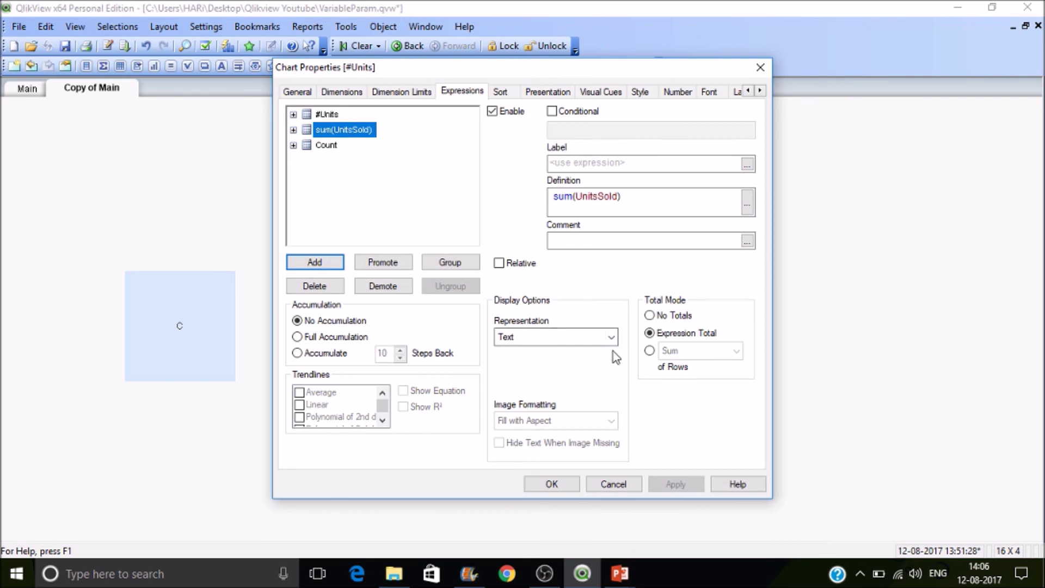
pyautogui.click(564, 483)
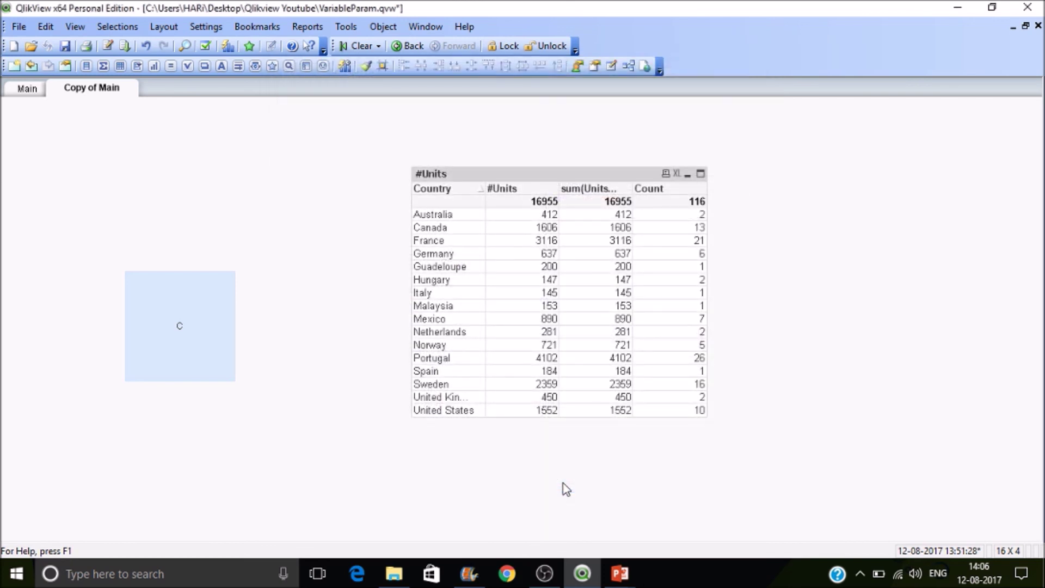
pyautogui.click(631, 574)
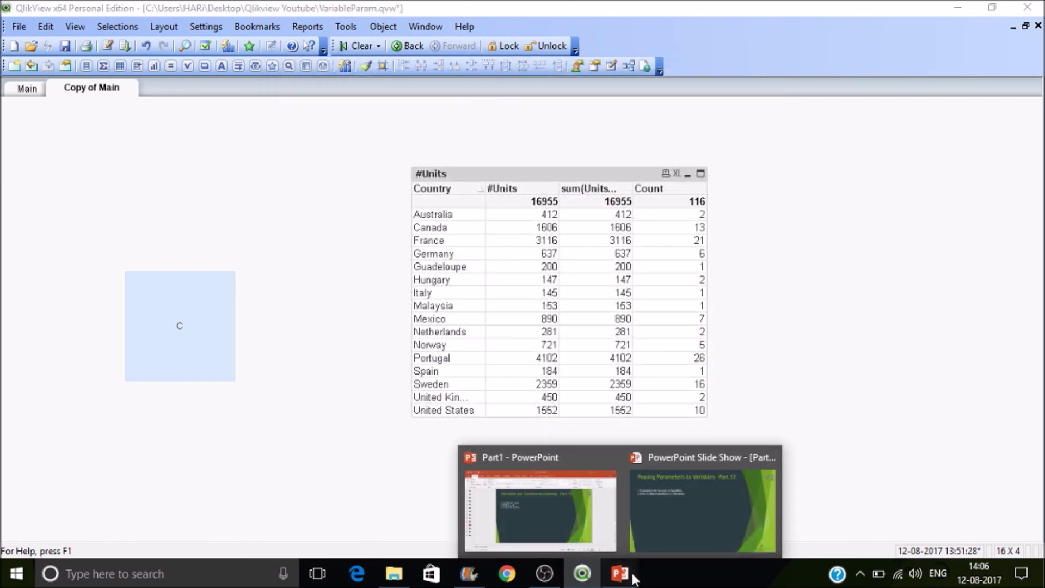